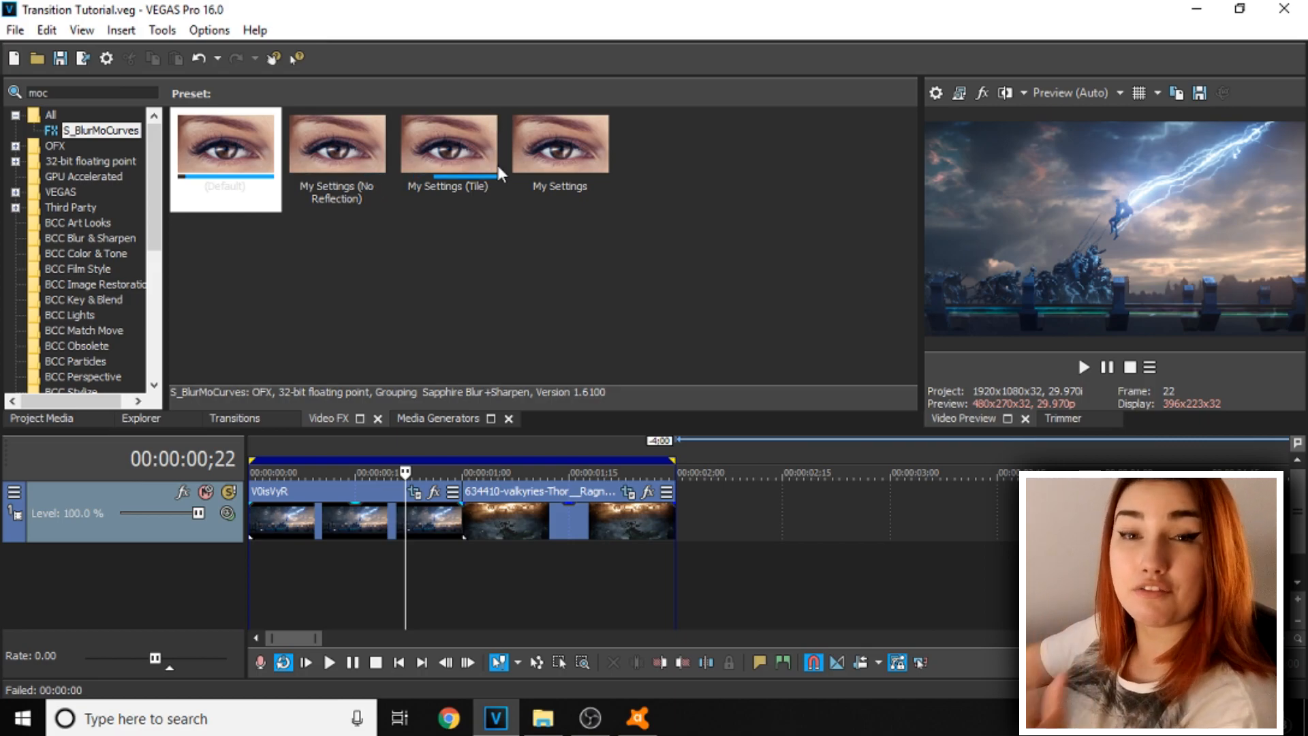
- Apply the S_BlurMoCurves My Settings preset twice to the first clip
left_click_drag(558, 158, 414, 515)
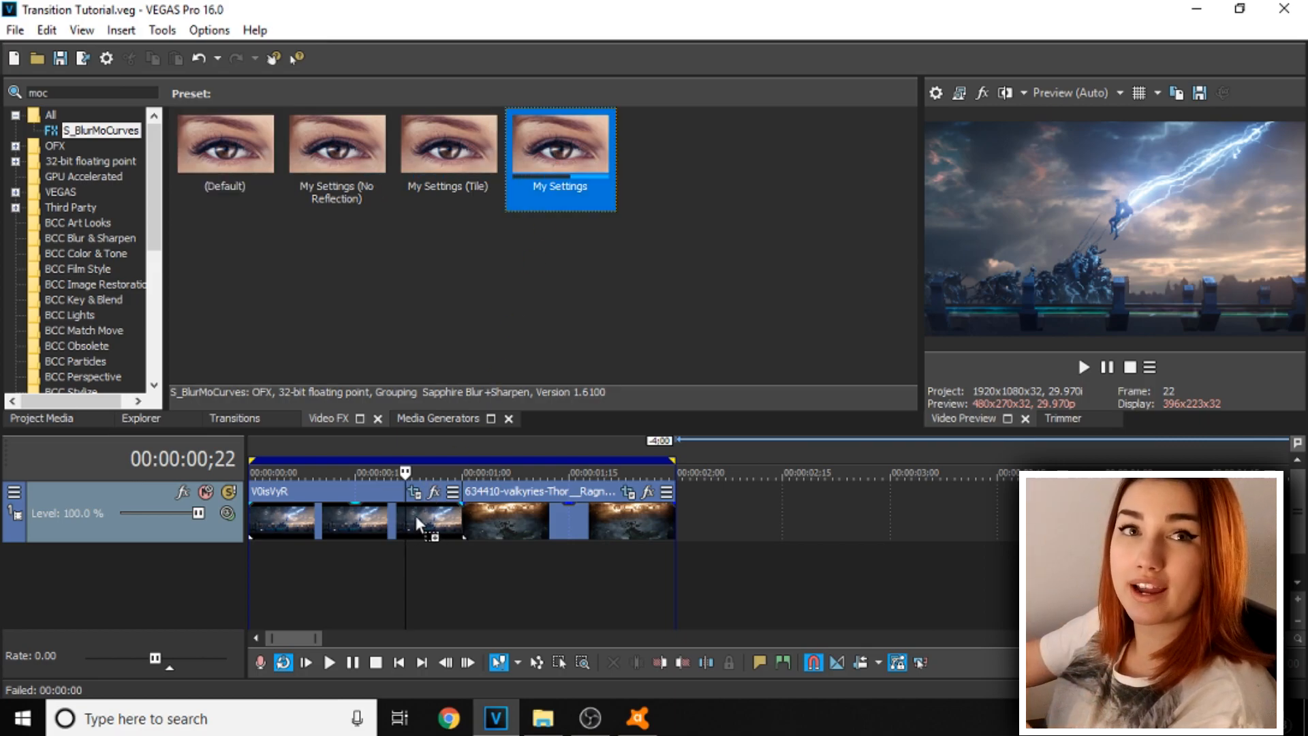
left_click(931, 37)
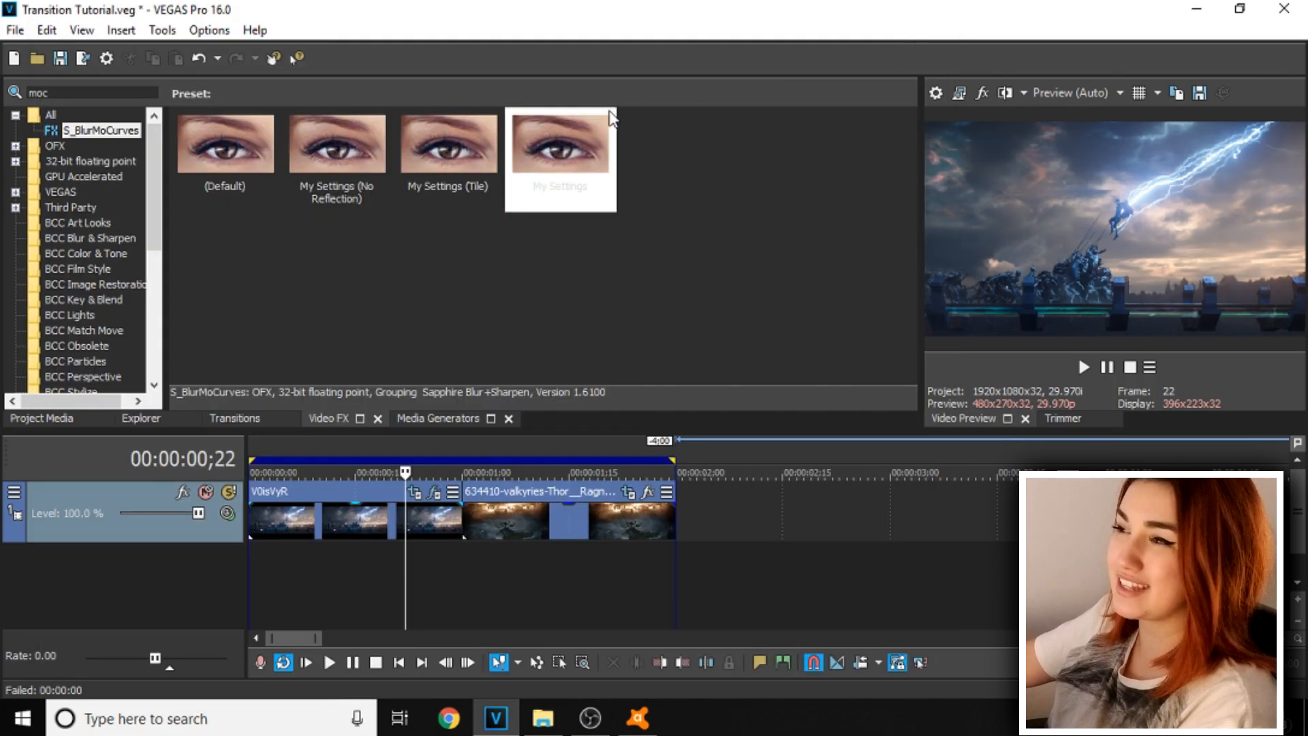
left_click_drag(559, 153, 394, 519)
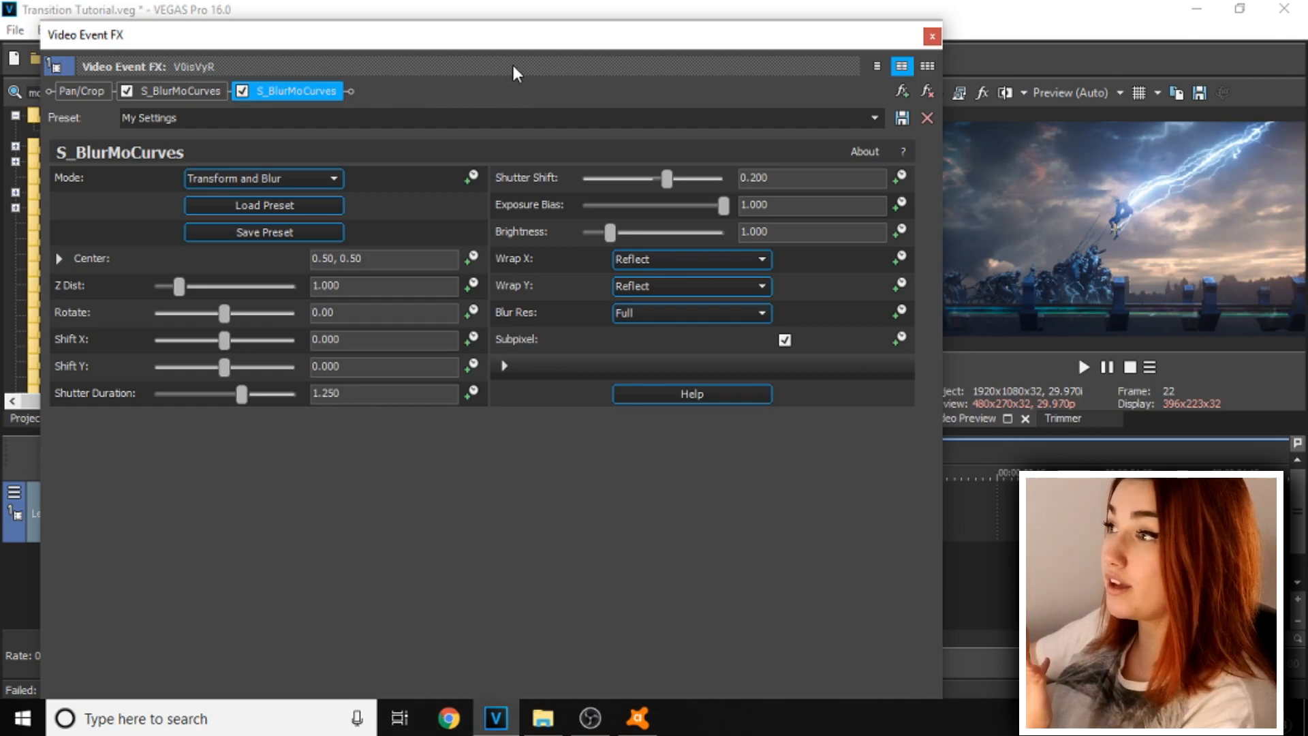
- Animate Rotate in the first S_BlurMoCurves effect, moving its starting keyframe to 00:00:00;18 with a Slow Fade curve
left_click_drag(312, 285, 373, 305)
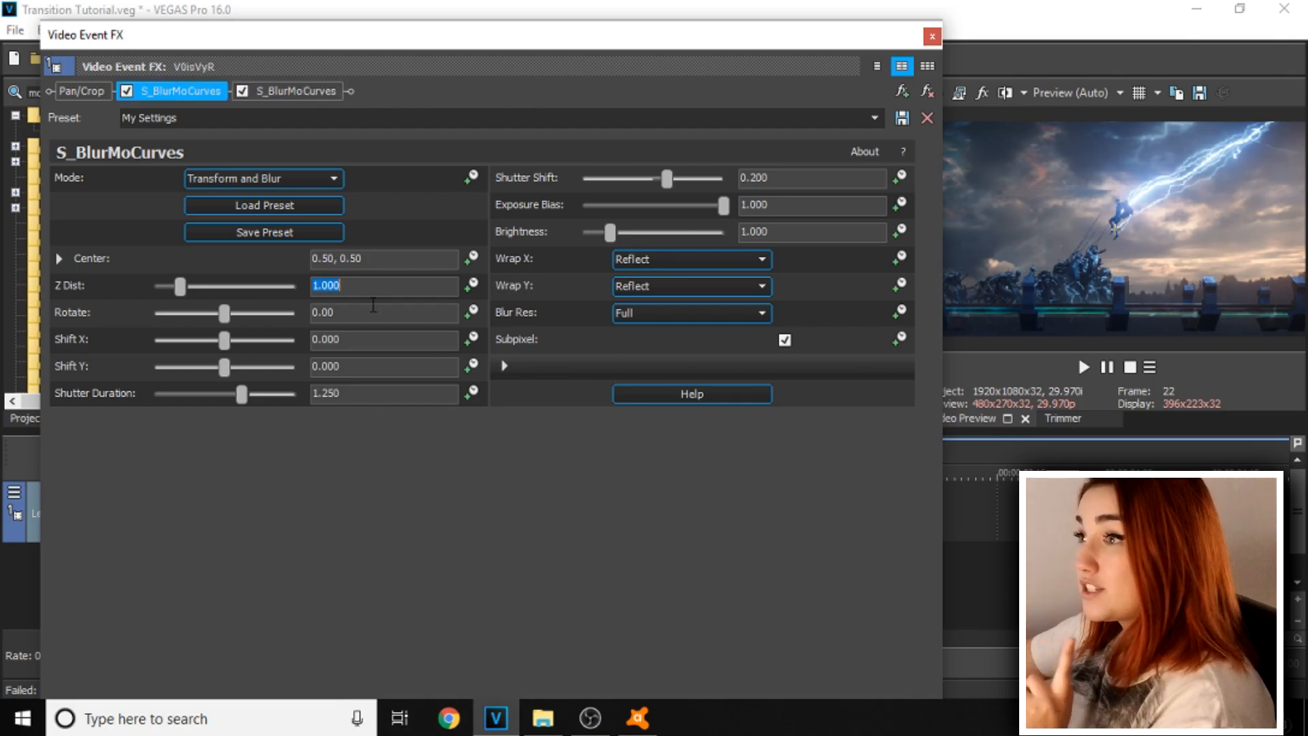
left_click(473, 312)
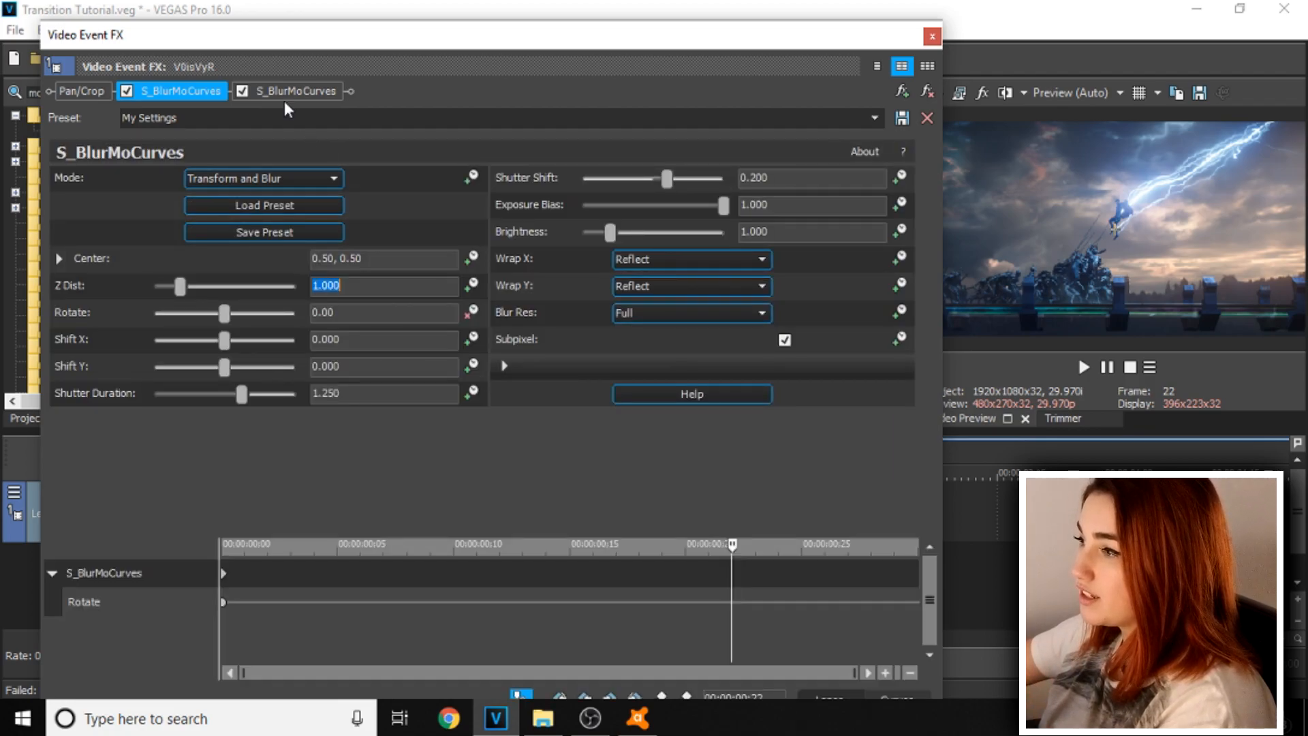
mouse_move(223, 605)
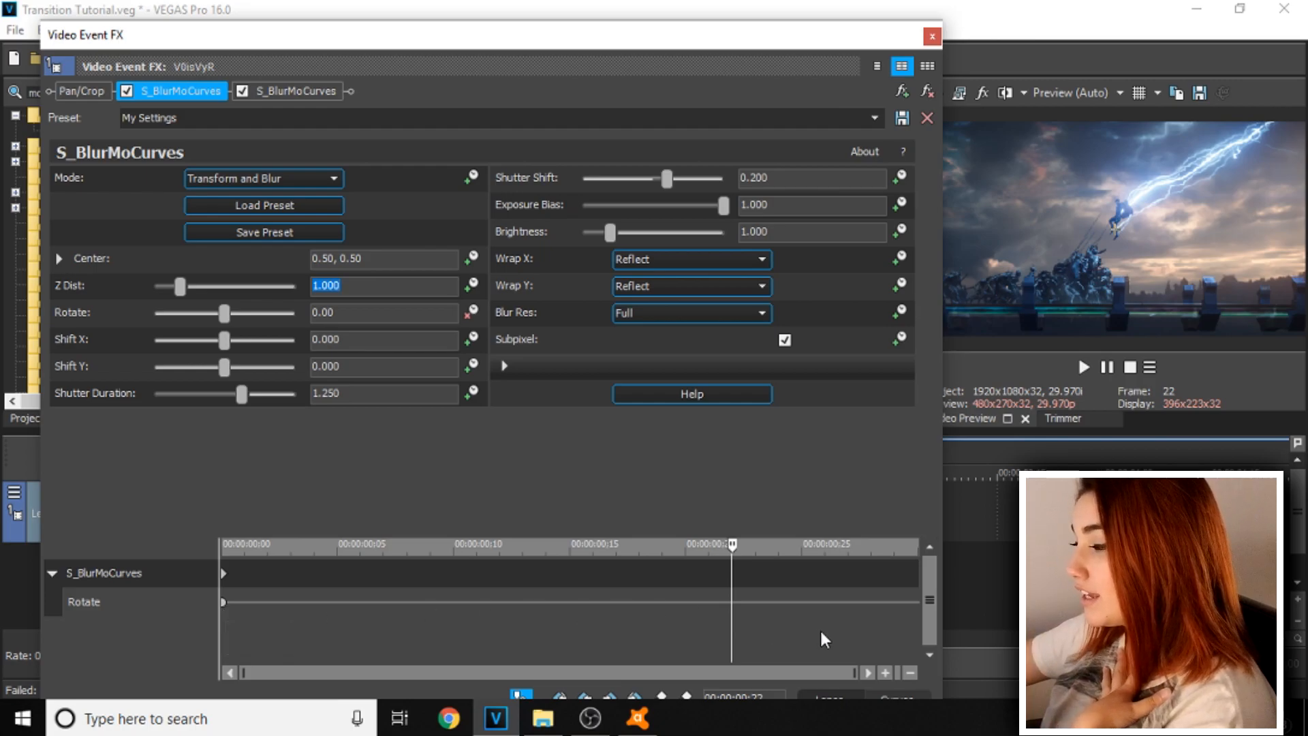
left_click(916, 627)
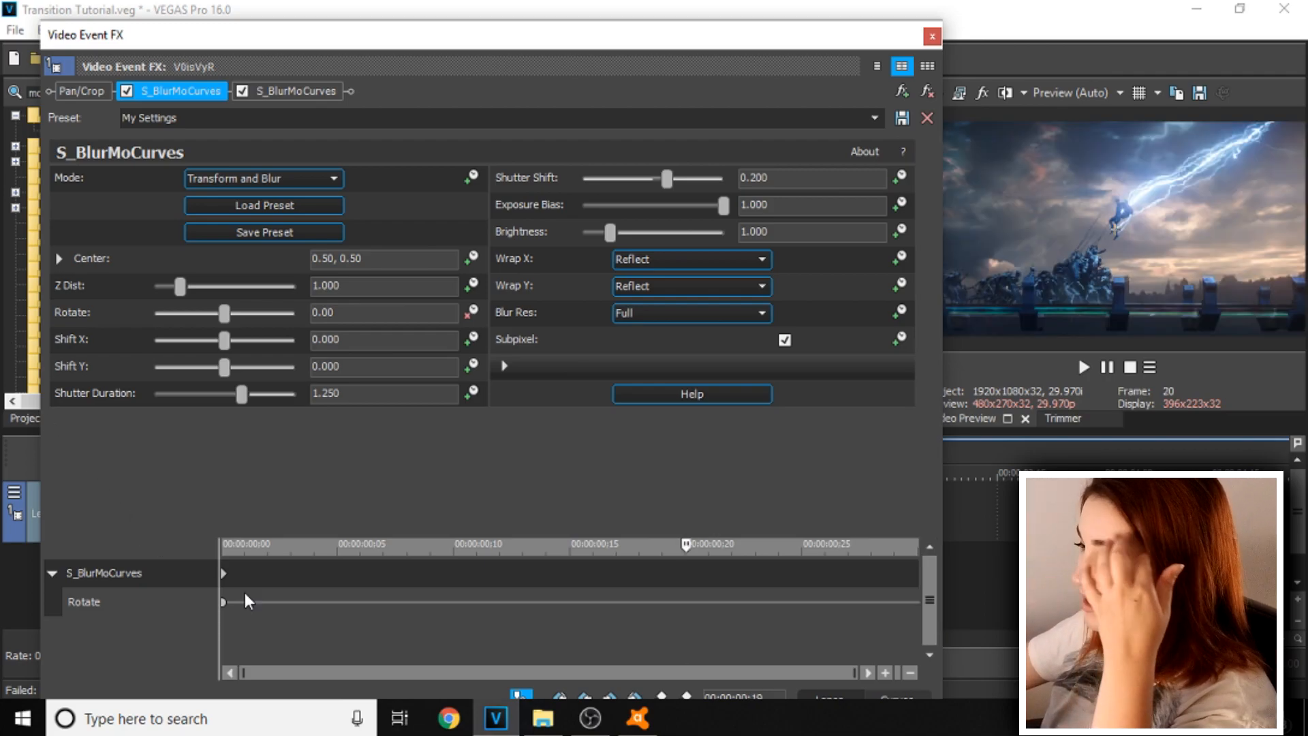
left_click_drag(223, 602, 639, 604)
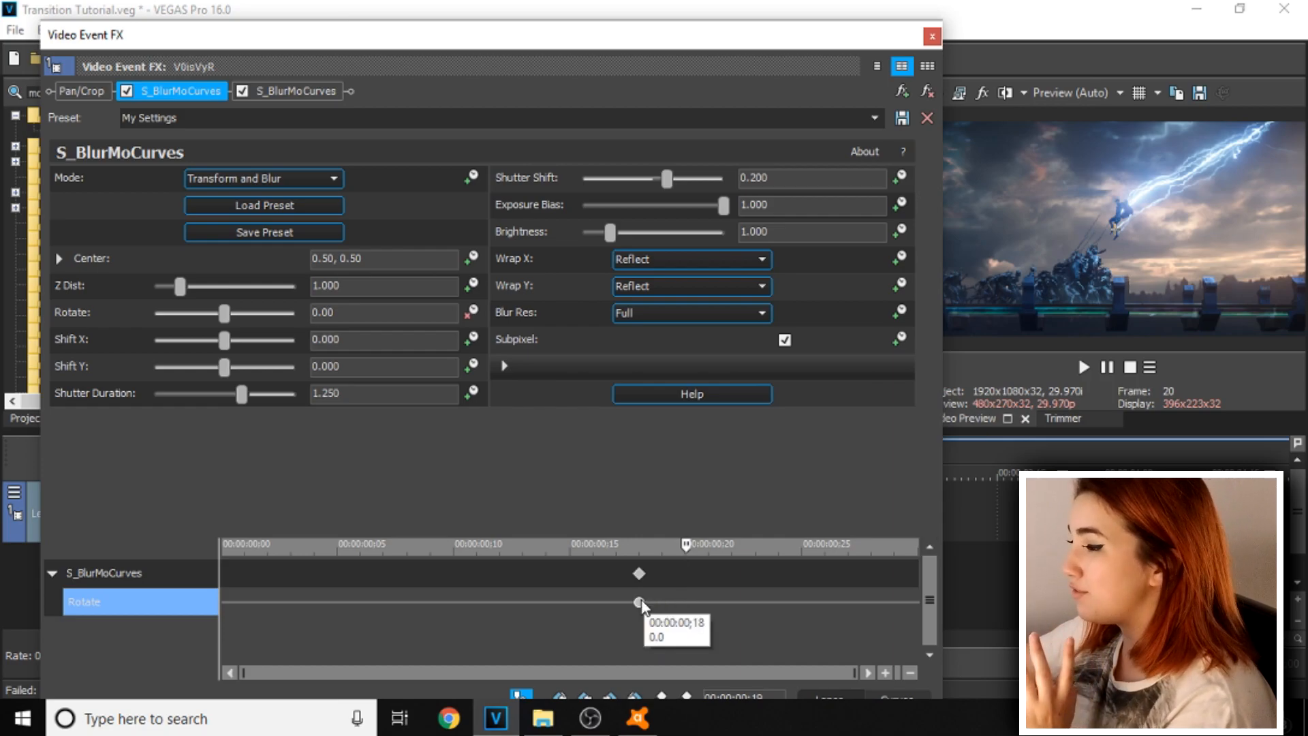
right_click(639, 602)
left_click(714, 496)
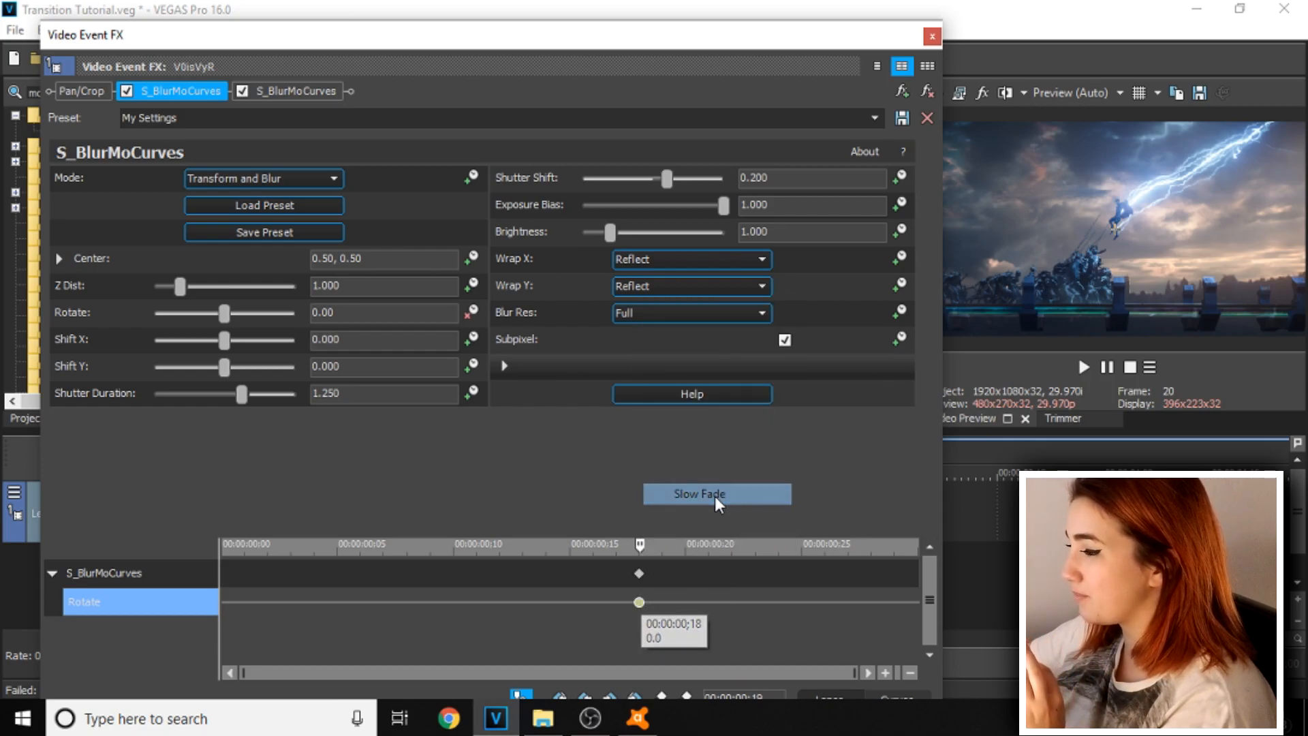
- Add a Rotate keyframe of 30 at 00:00:00;29 in the first S_BlurMoCurves effect
left_click_drag(768, 603, 895, 600)
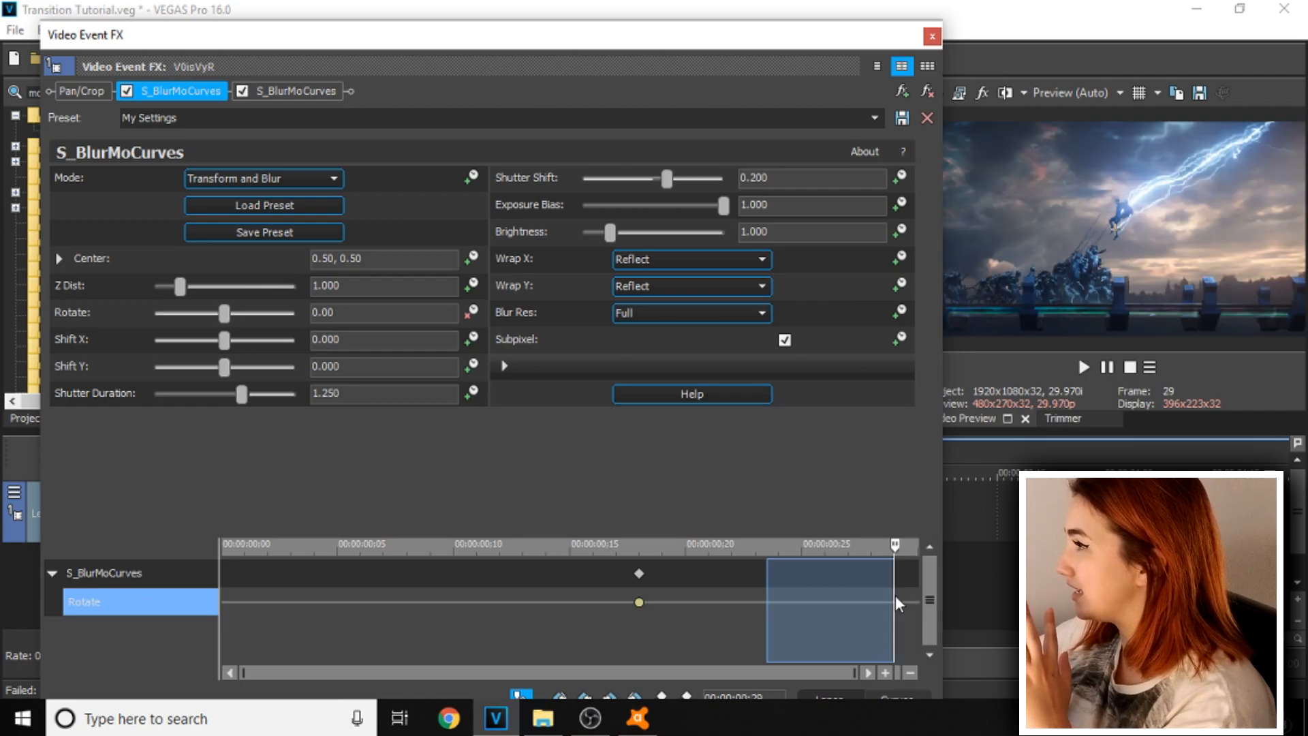
left_click(402, 314)
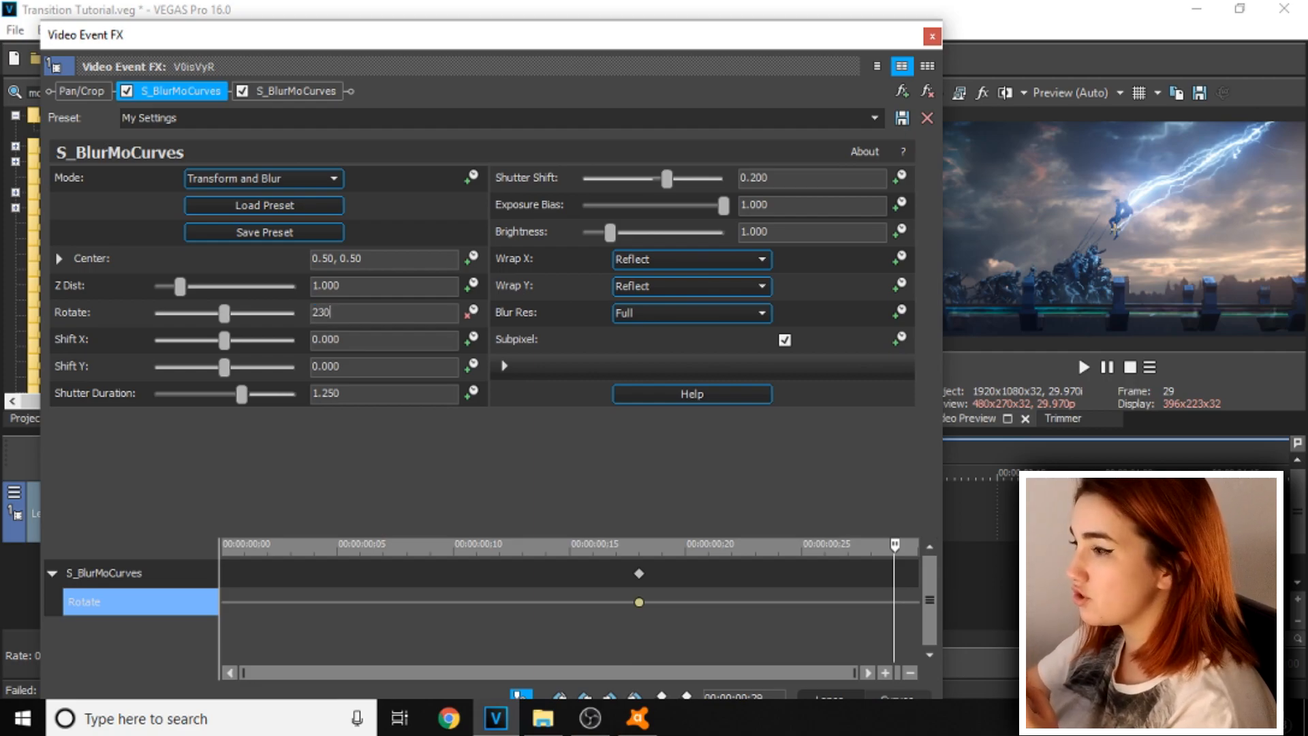
type("30")
key("Return")
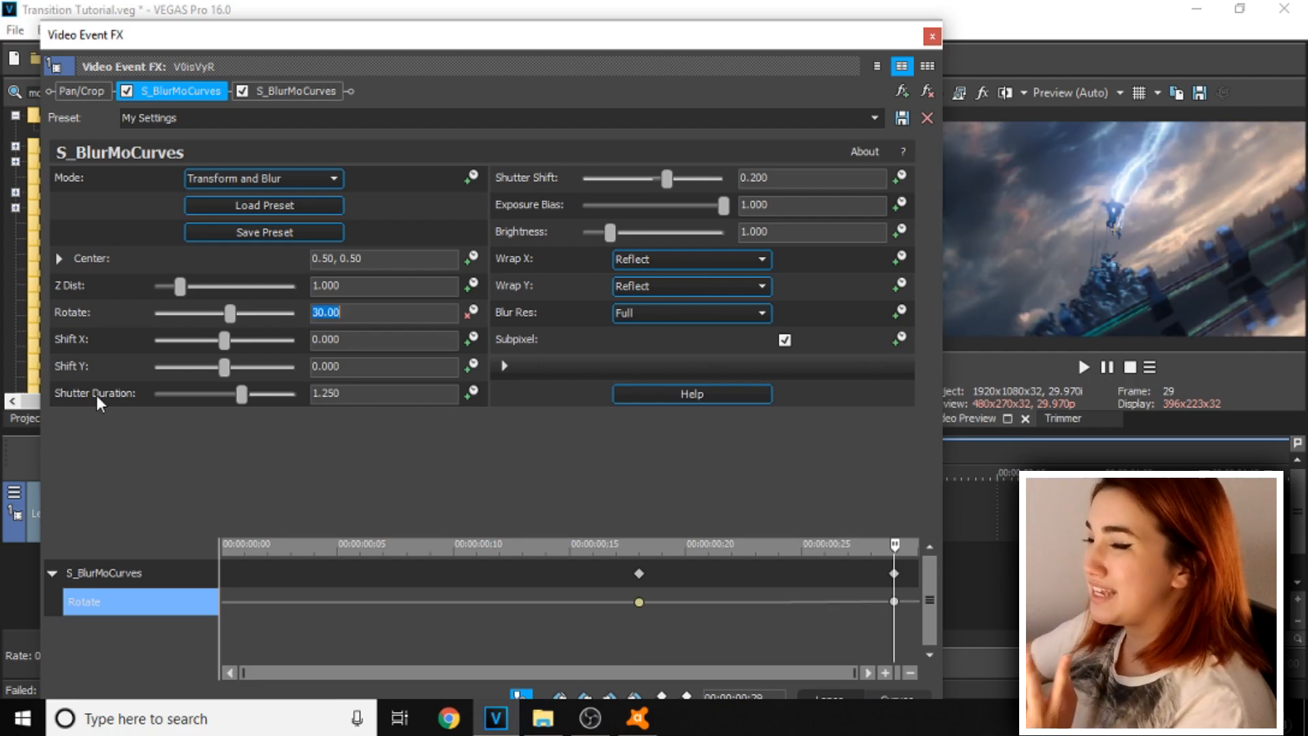
- Set the final Rotate keyframe to Fast Fade and move it to the end of the clip at 00:00:01;00
left_click(624, 603)
left_click(639, 602)
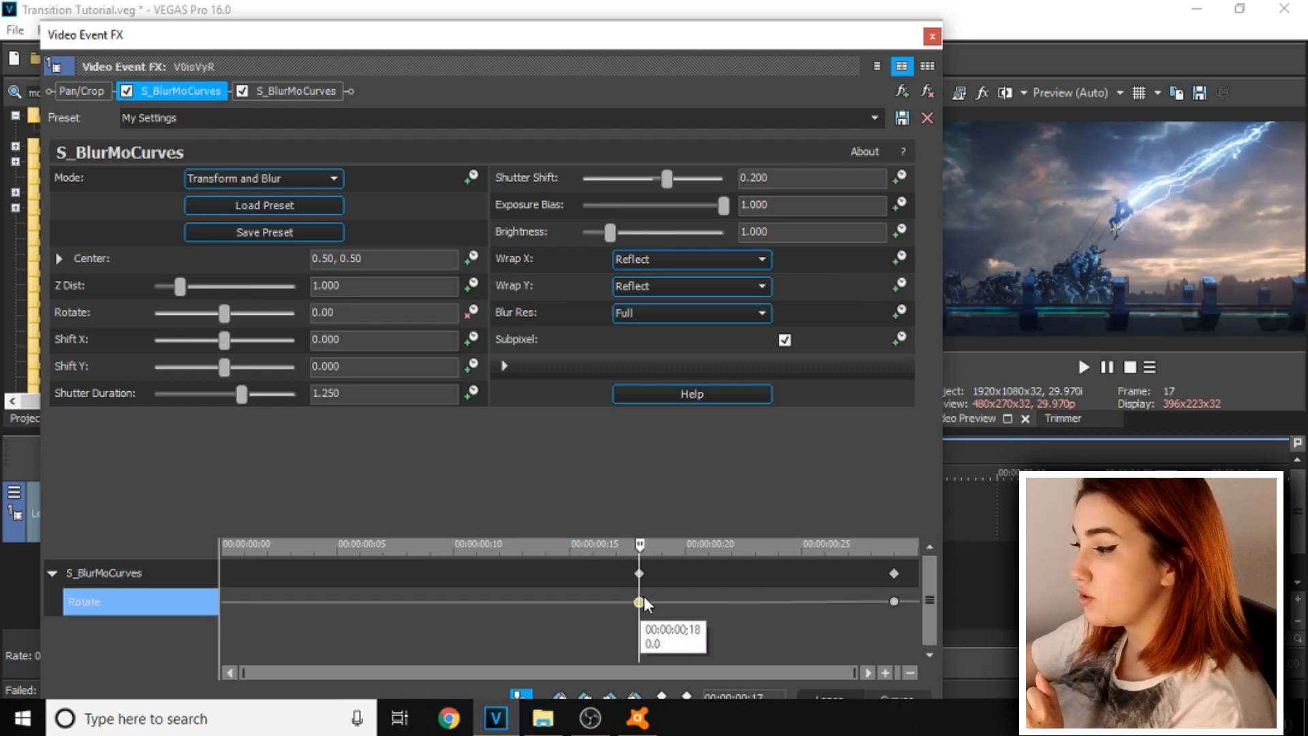
right_click(639, 603)
left_click(852, 589)
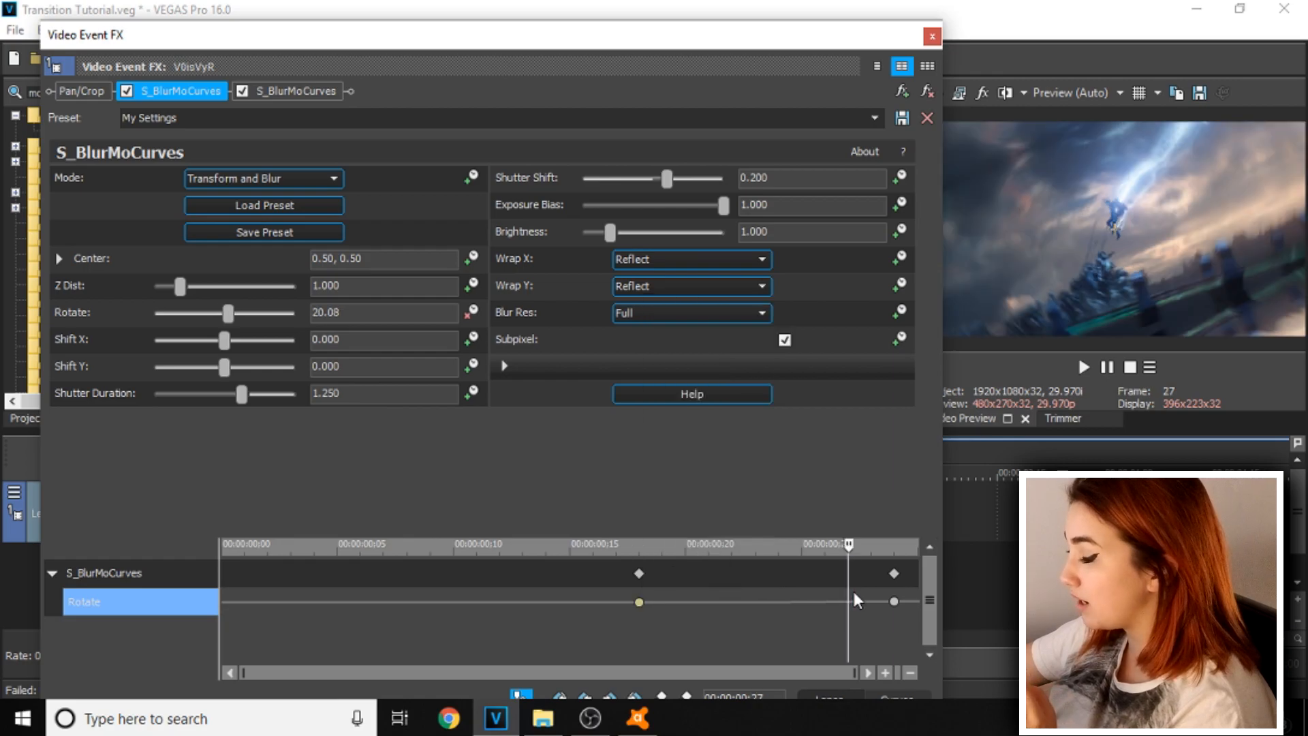
left_click(893, 603)
right_click(893, 603)
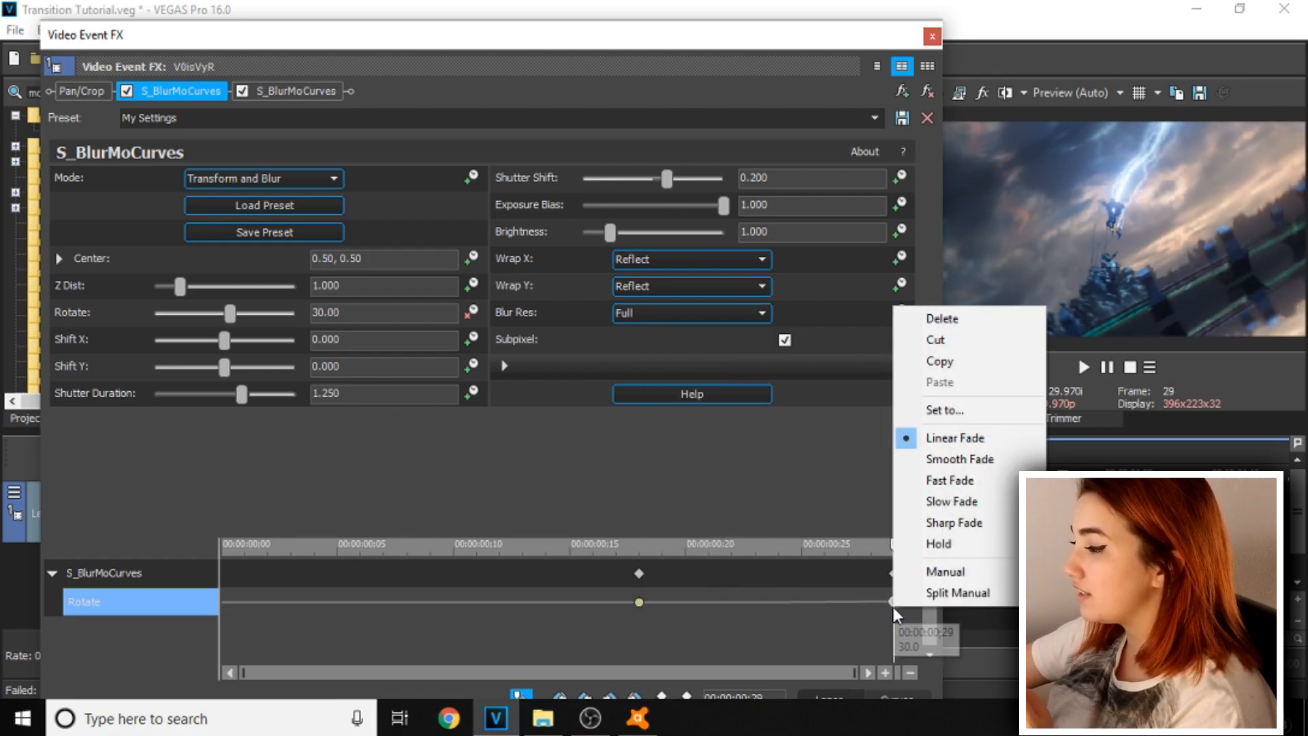
left_click(941, 480)
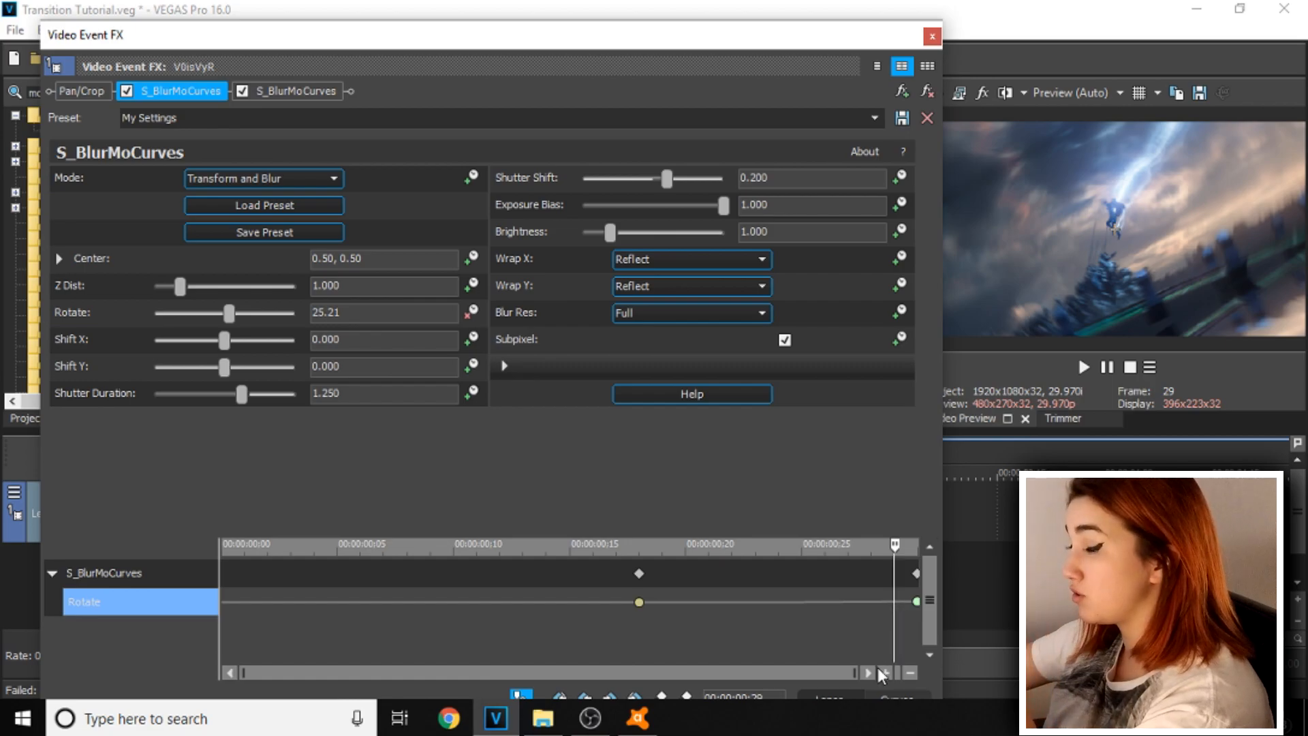
- Step through the last frames of the first clip to review the rotation blur
key("Right")
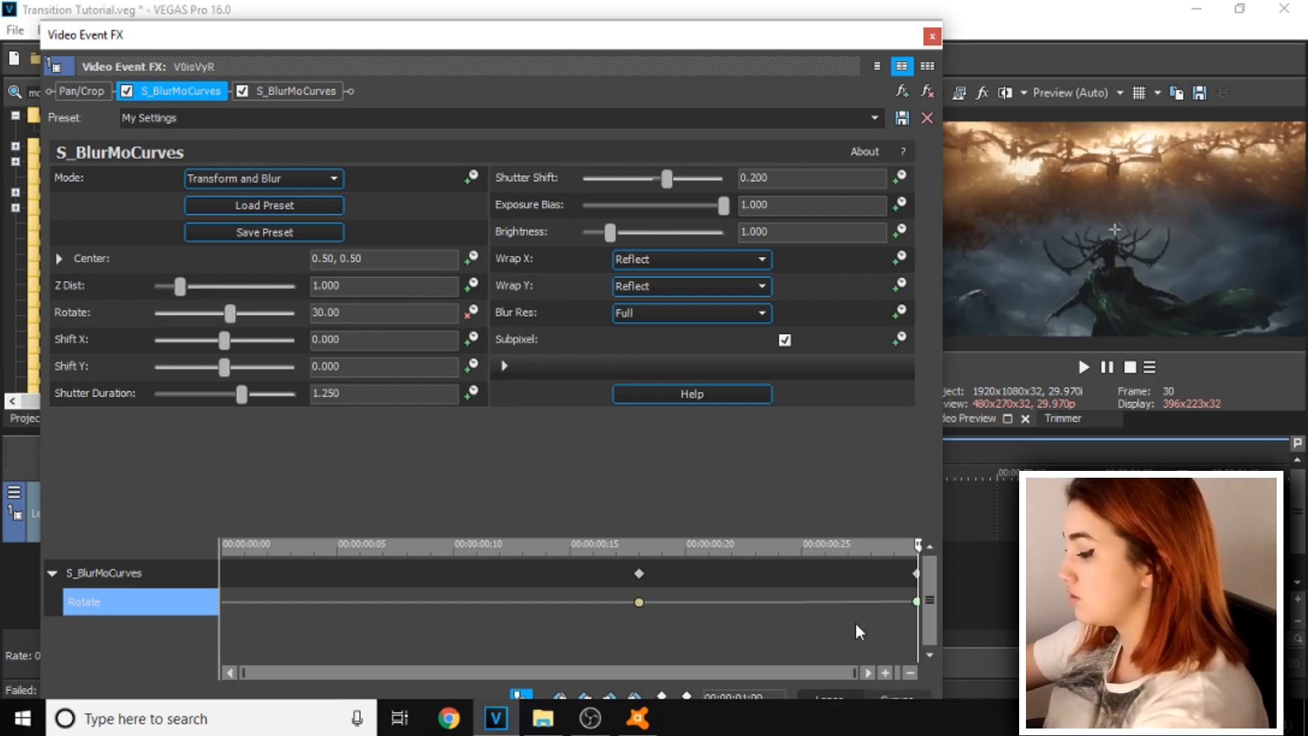
left_click(838, 596)
left_click(804, 594)
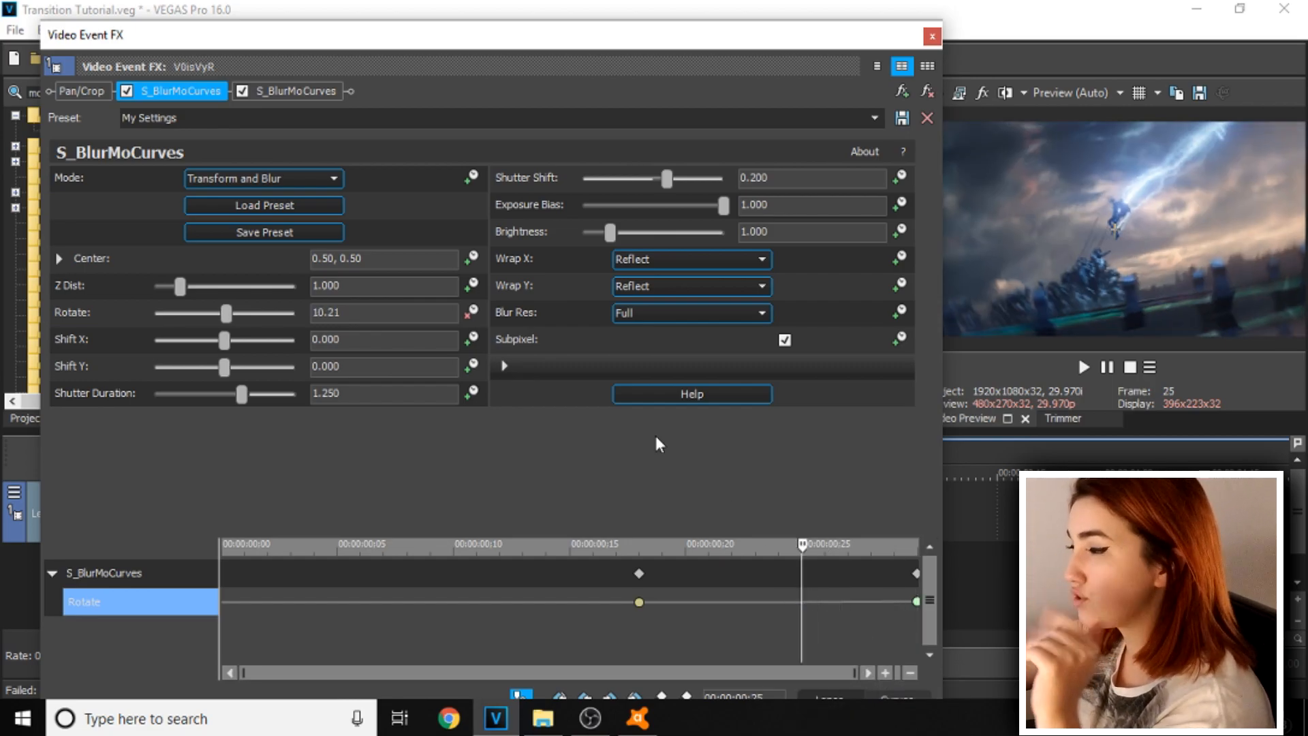
key("Right")
key("Right")
key("Right")
key("Right")
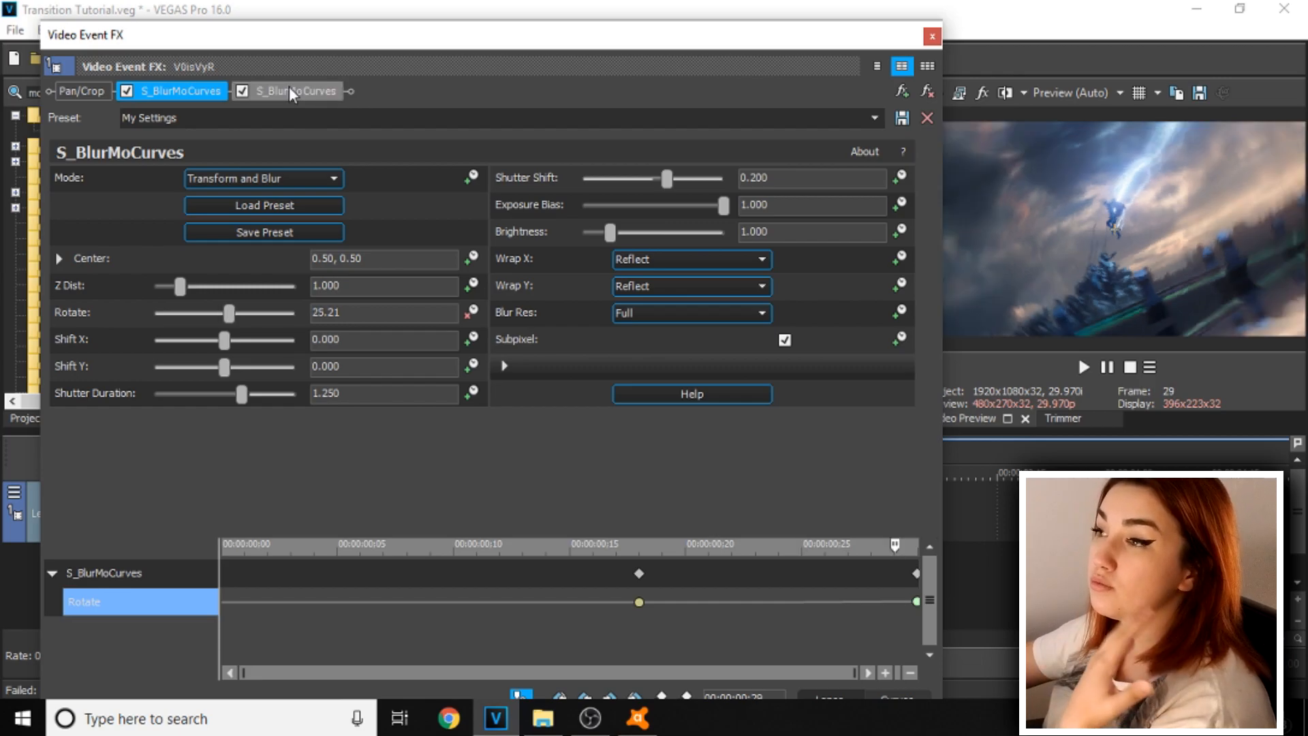
- Animate Rotate in the second S_BlurMoCurves effect, moving its starting keyframe to 00:00:00;25 with a Slow Fade curve
left_click(289, 86)
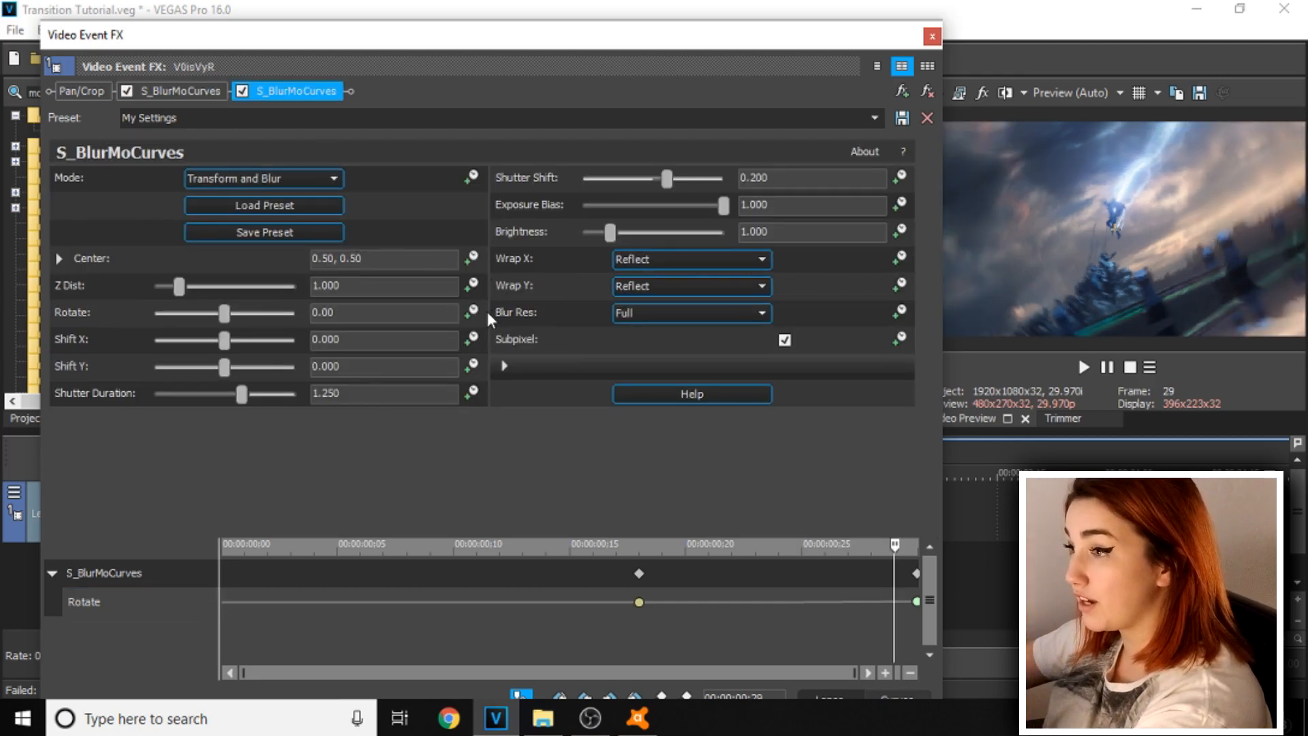
left_click(474, 312)
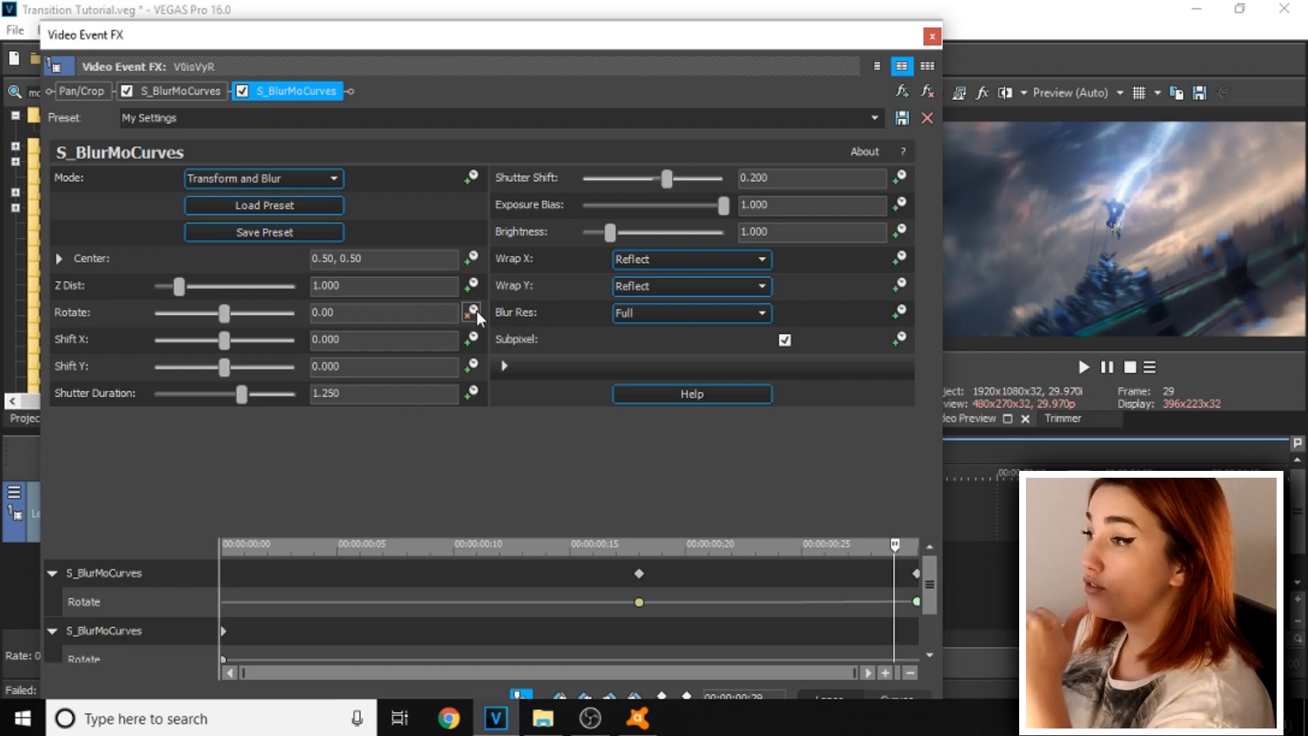
left_click(930, 655)
left_click(913, 629)
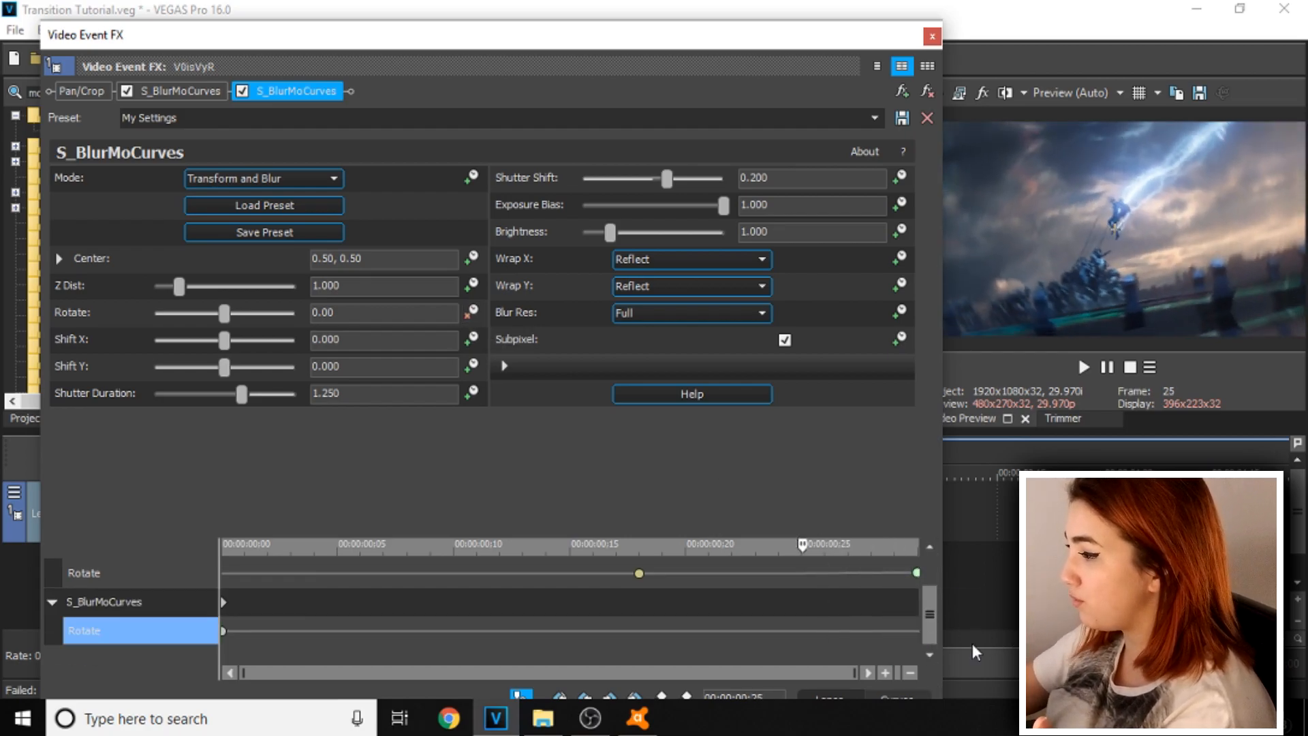
left_click(802, 613)
left_click_drag(222, 630, 801, 631)
right_click(802, 630)
left_click(839, 521)
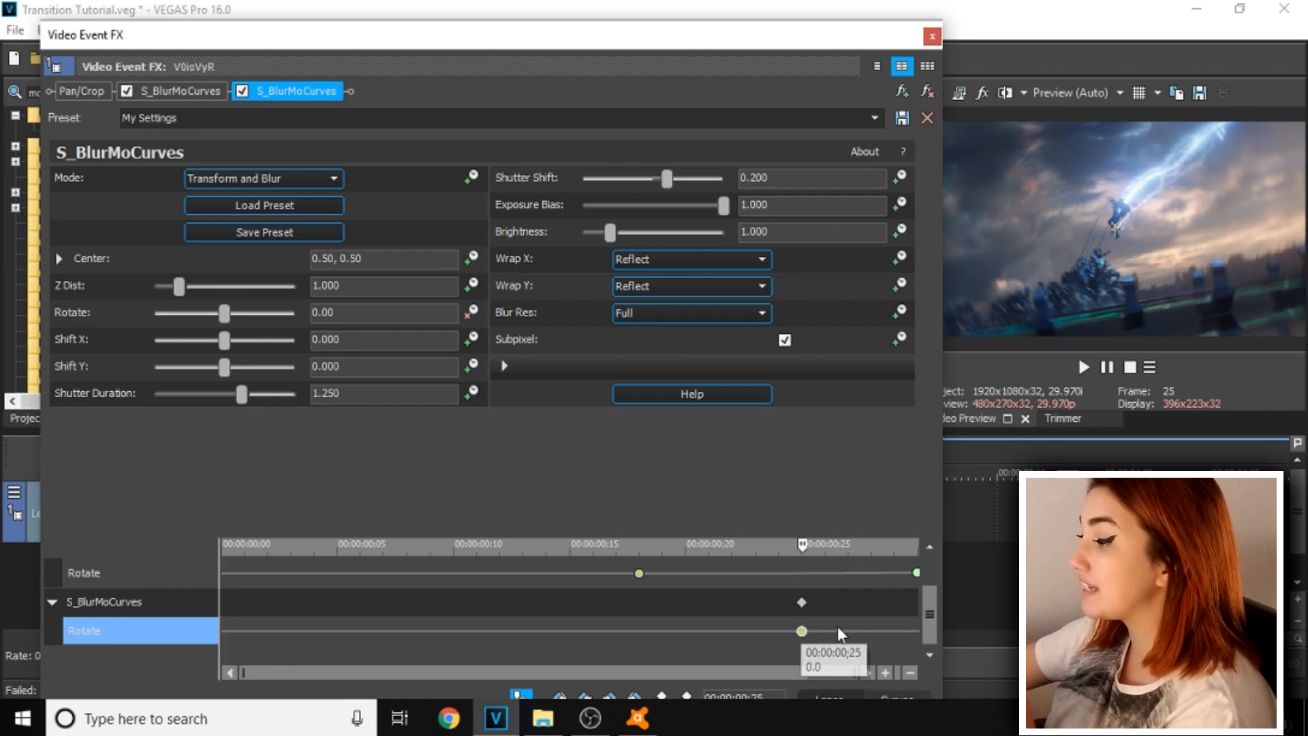
- Add a Rotate keyframe of 60 at 00:00:00;29 in the second S_BlurMoCurves effect
left_click(857, 620)
left_click(895, 627)
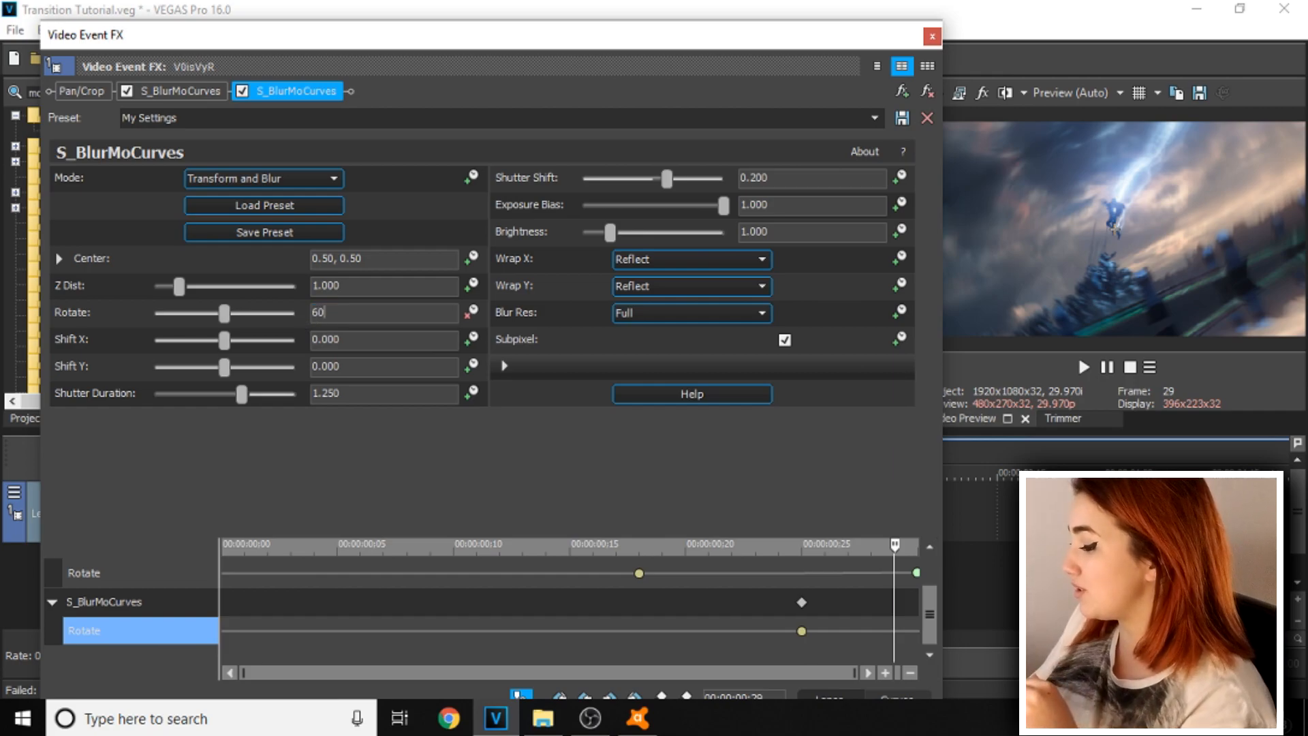
type("60")
key("Return")
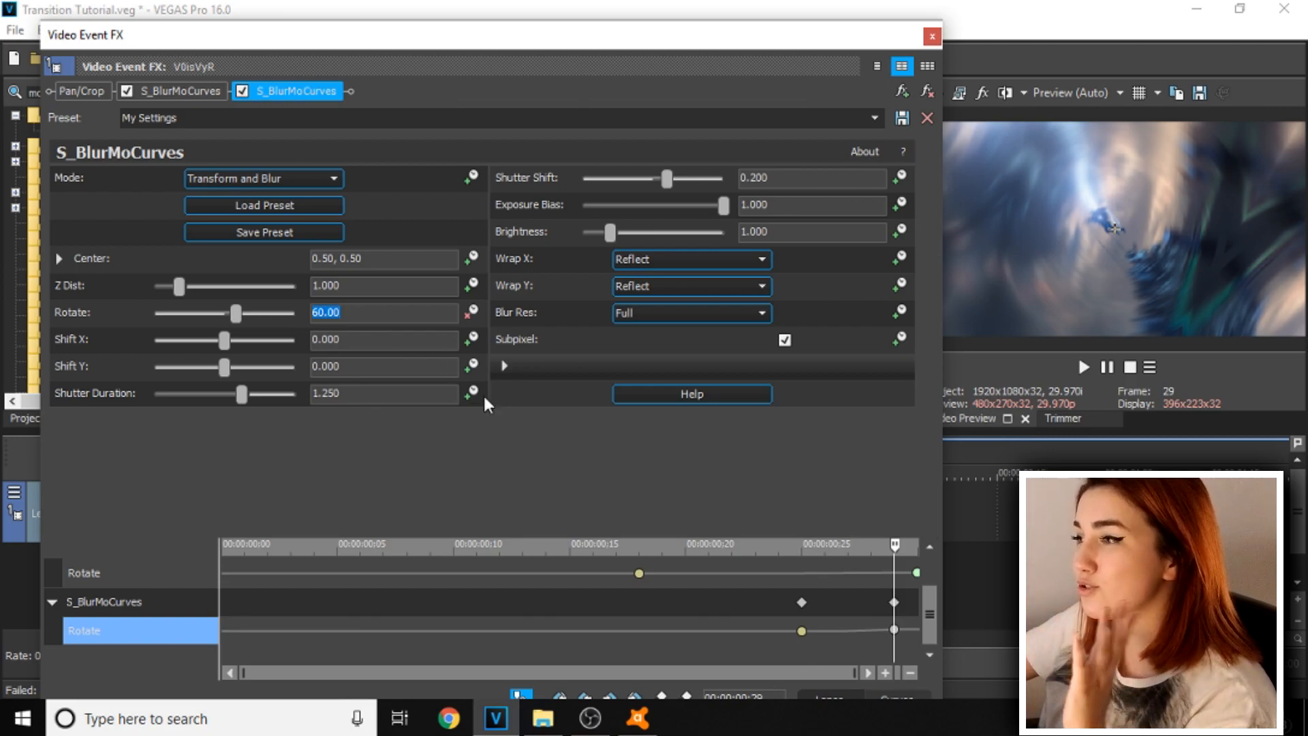
- Move the 60-degree Rotate keyframe to 00:00:01;00 with Fast Fade, and shift the second effect's starting keyframe about one frame toward it
right_click(893, 632)
left_click(943, 508)
left_click_drag(893, 632, 949, 639)
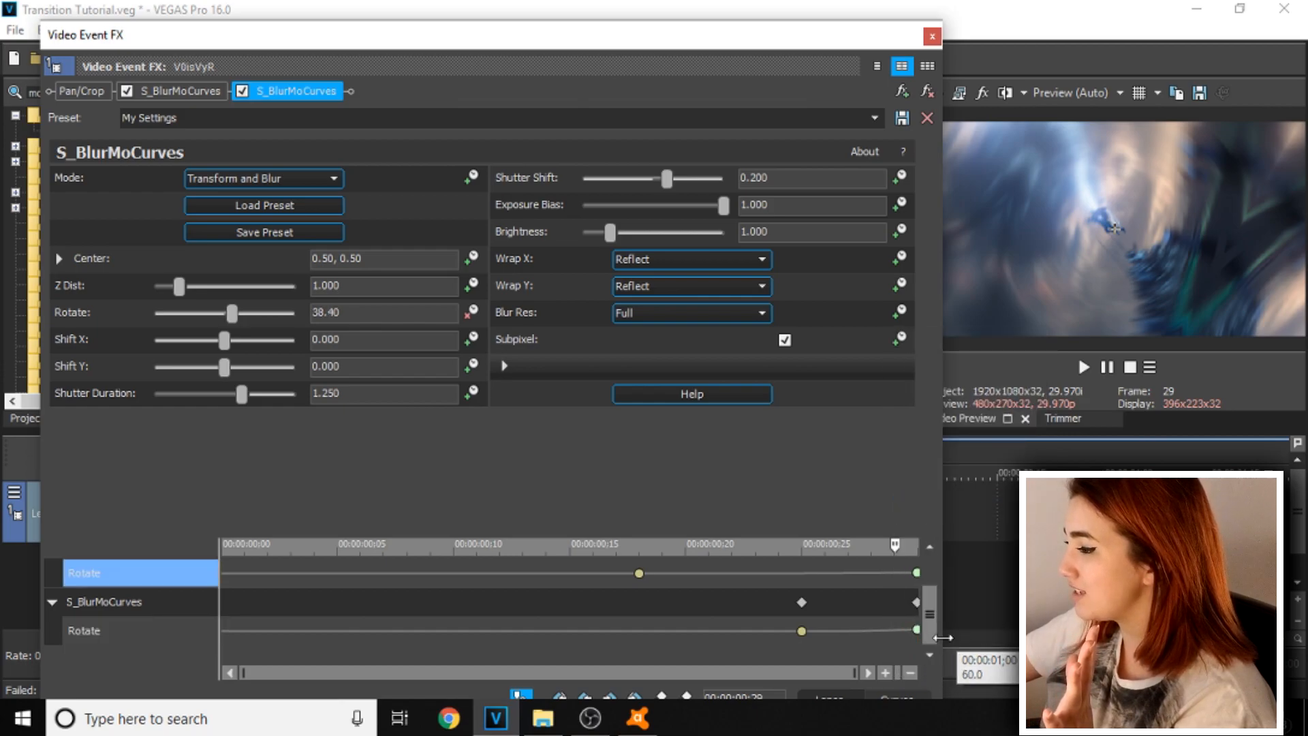
left_click_drag(801, 631, 824, 631)
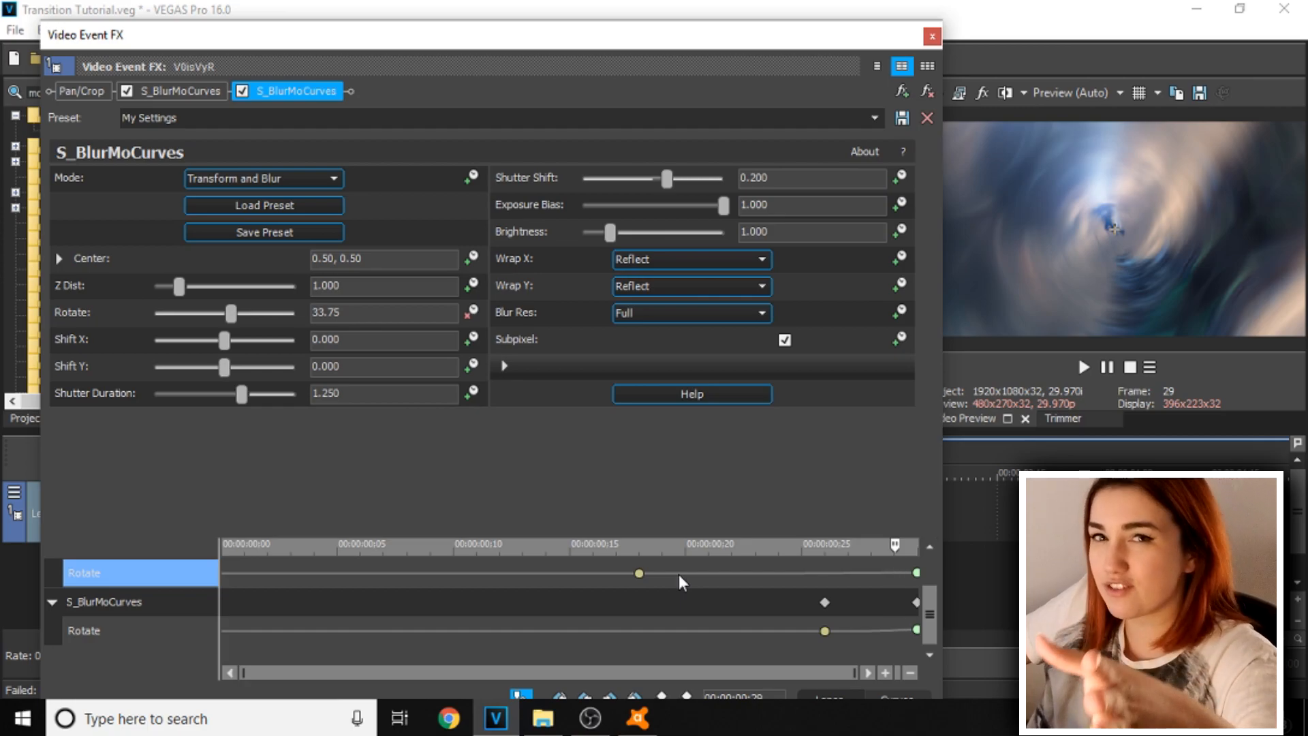
left_click(932, 36)
- Apply the S_BlurMoCurves My Settings preset twice to the second clip
left_click(464, 518)
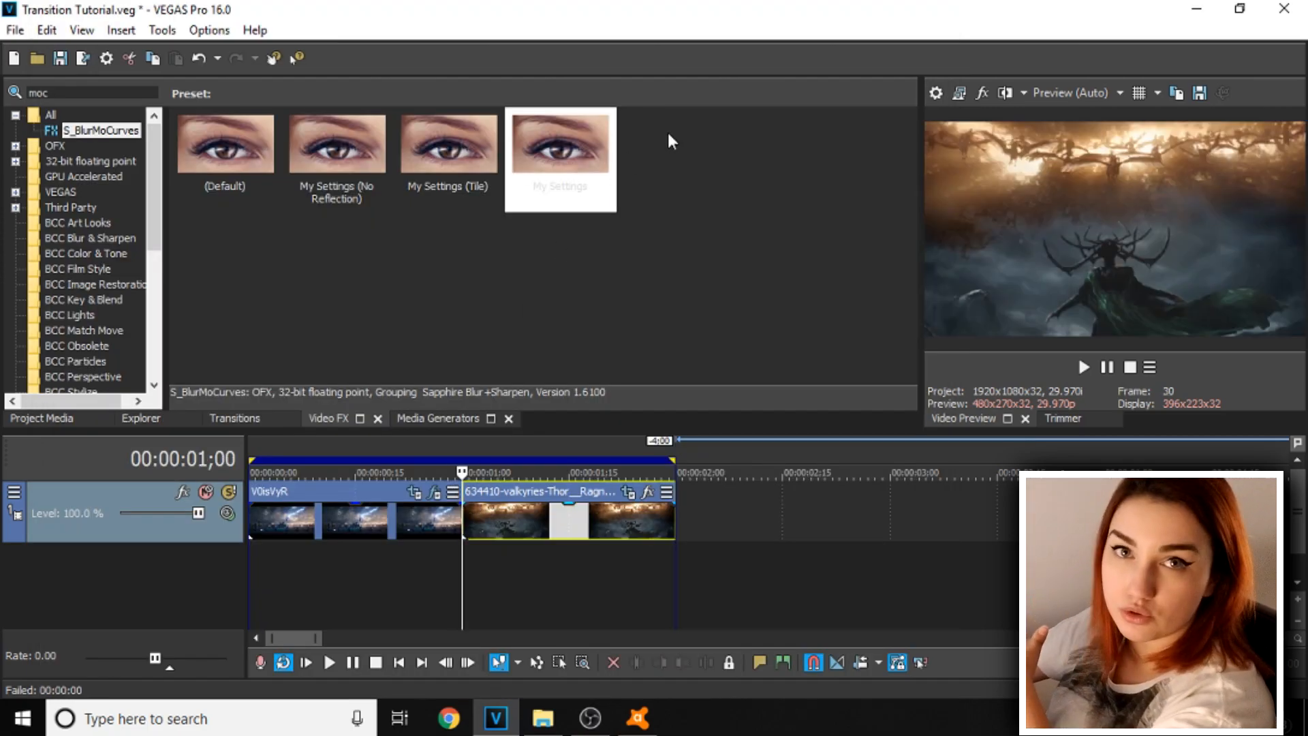
left_click_drag(592, 149, 585, 339)
left_click_drag(584, 485, 585, 487)
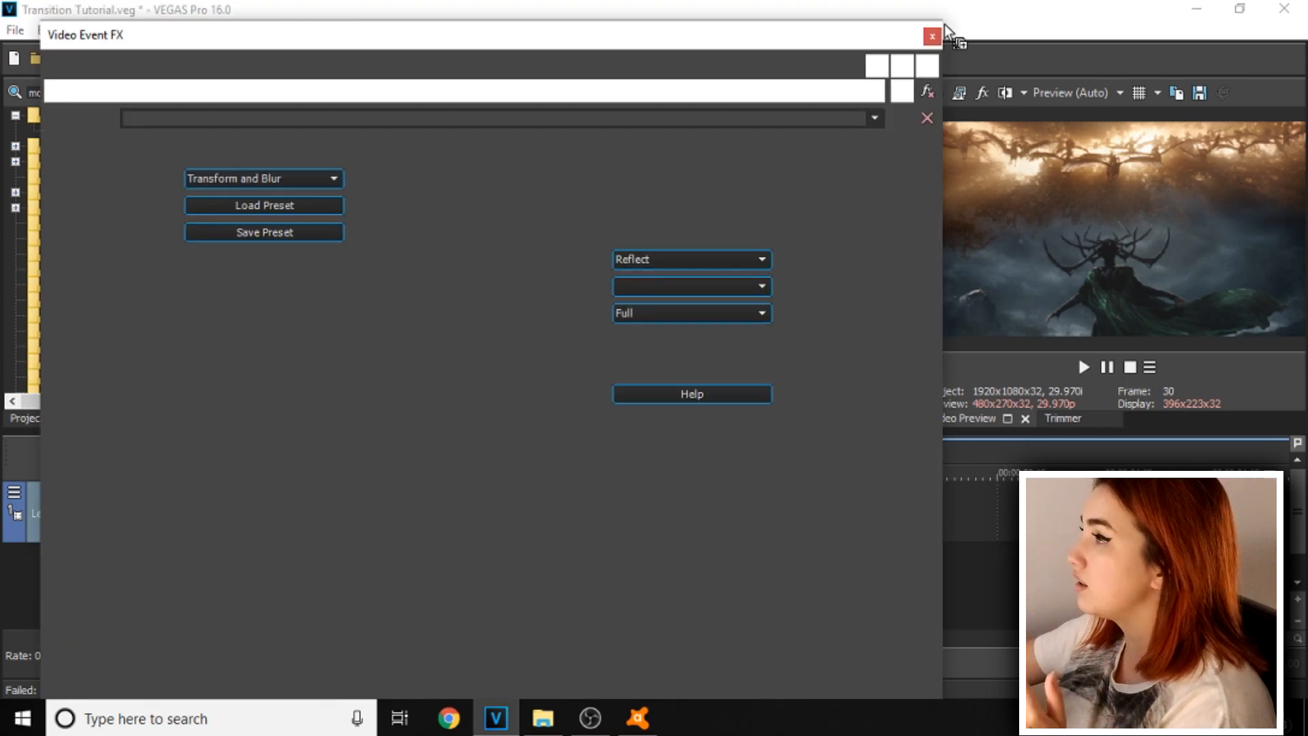
left_click(935, 35)
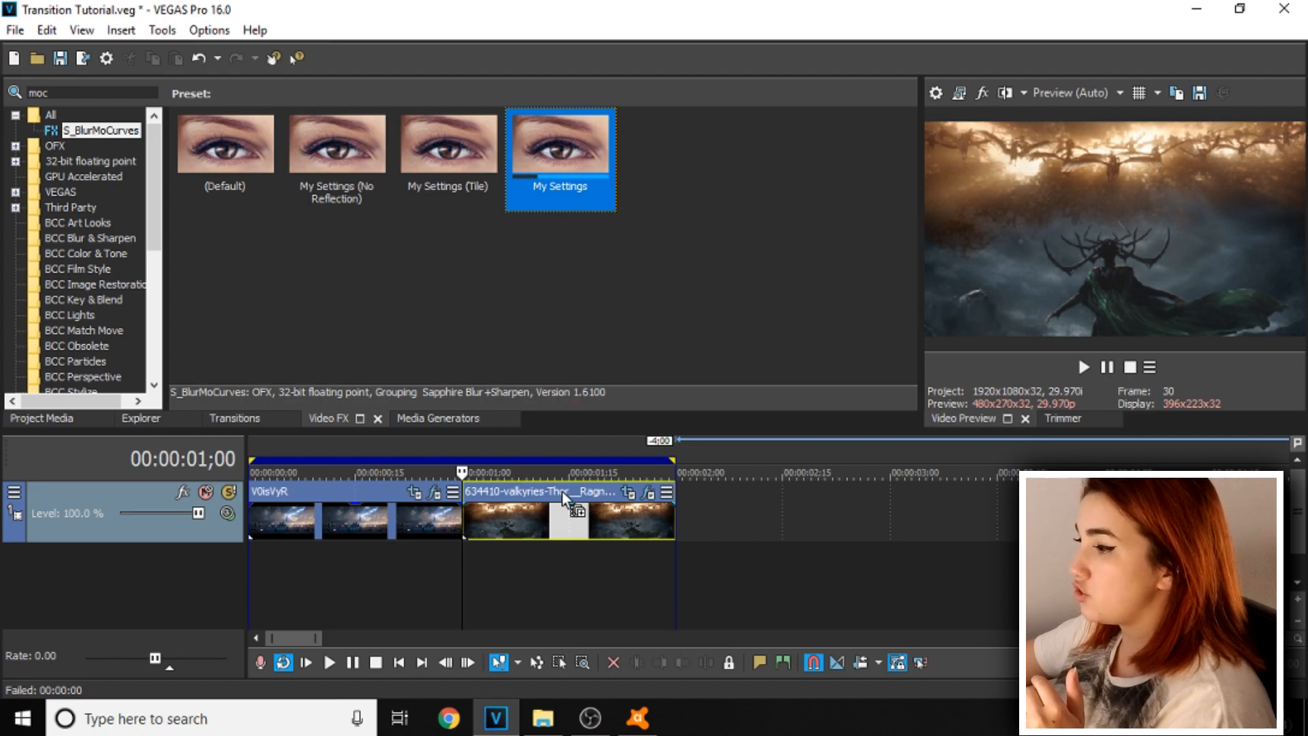
left_click_drag(562, 492, 559, 492)
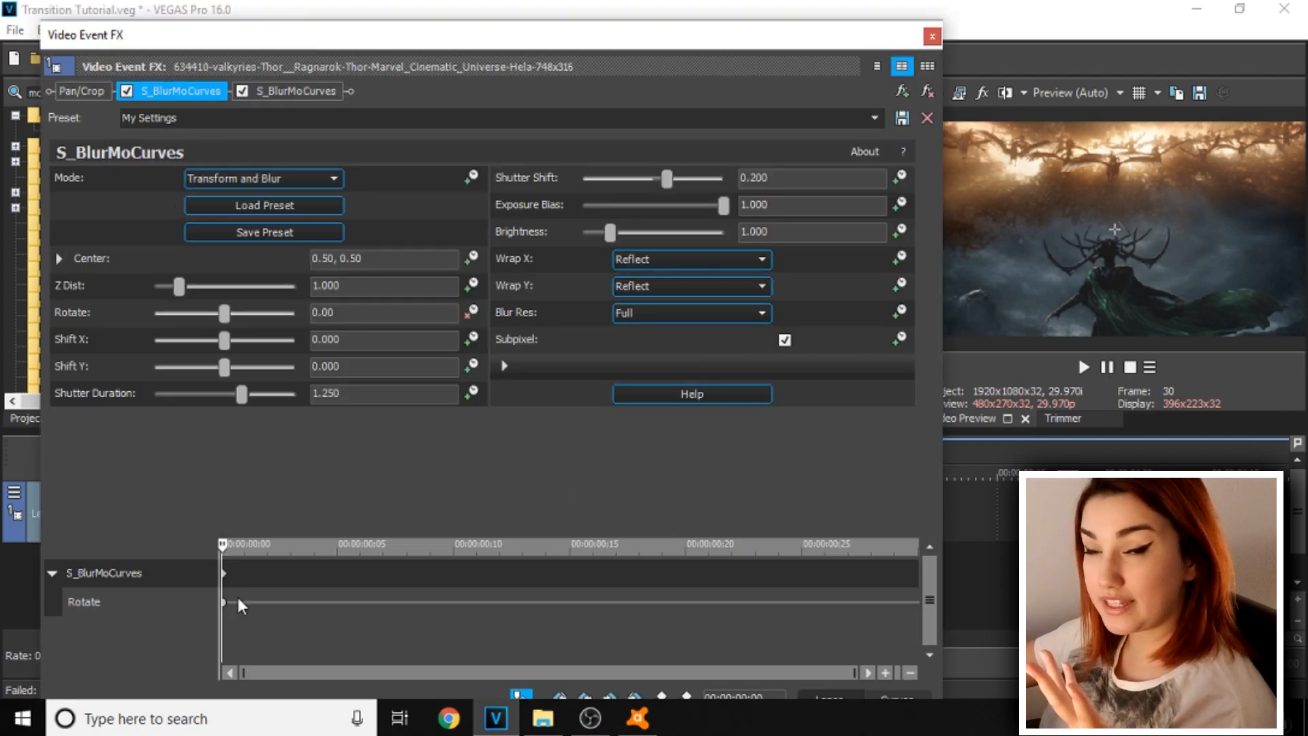
- Move the second clip's first-effect Rotate keyframe to 00:00:00;12 and set it to Slow Fade
left_click_drag(224, 602, 502, 603)
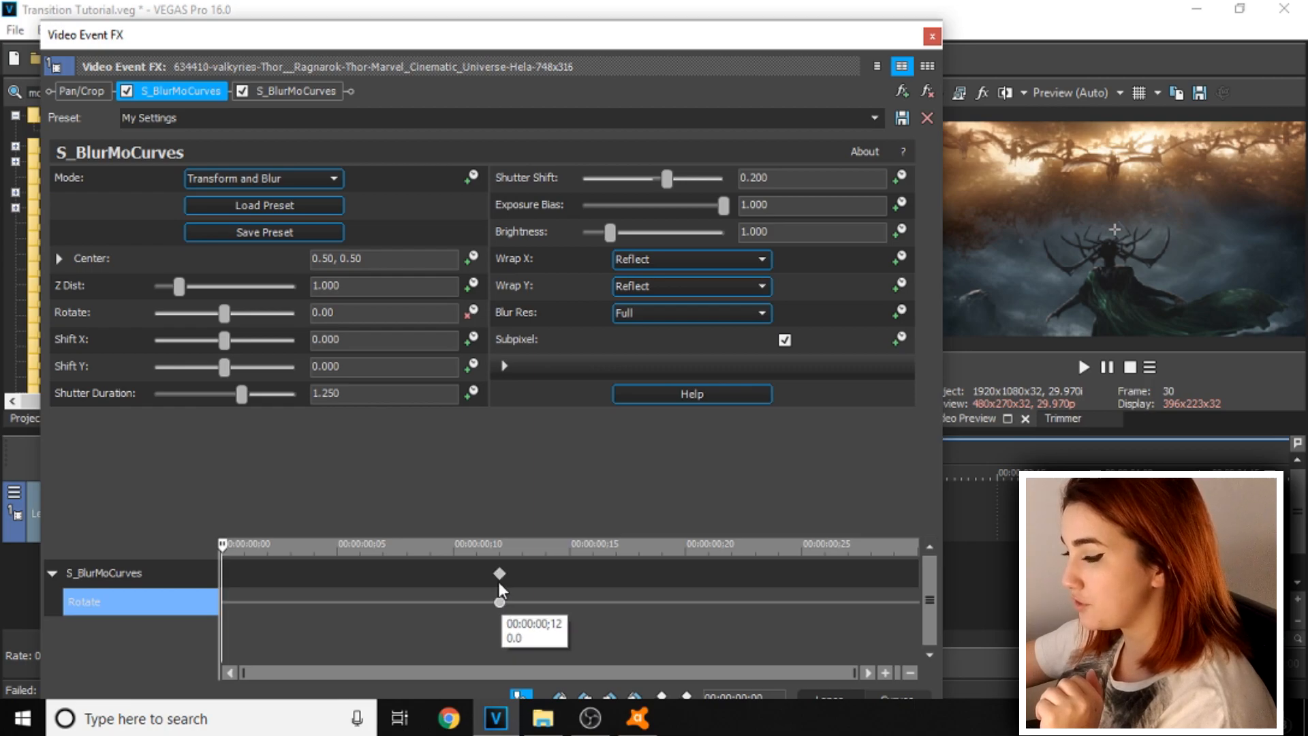
left_click(500, 602)
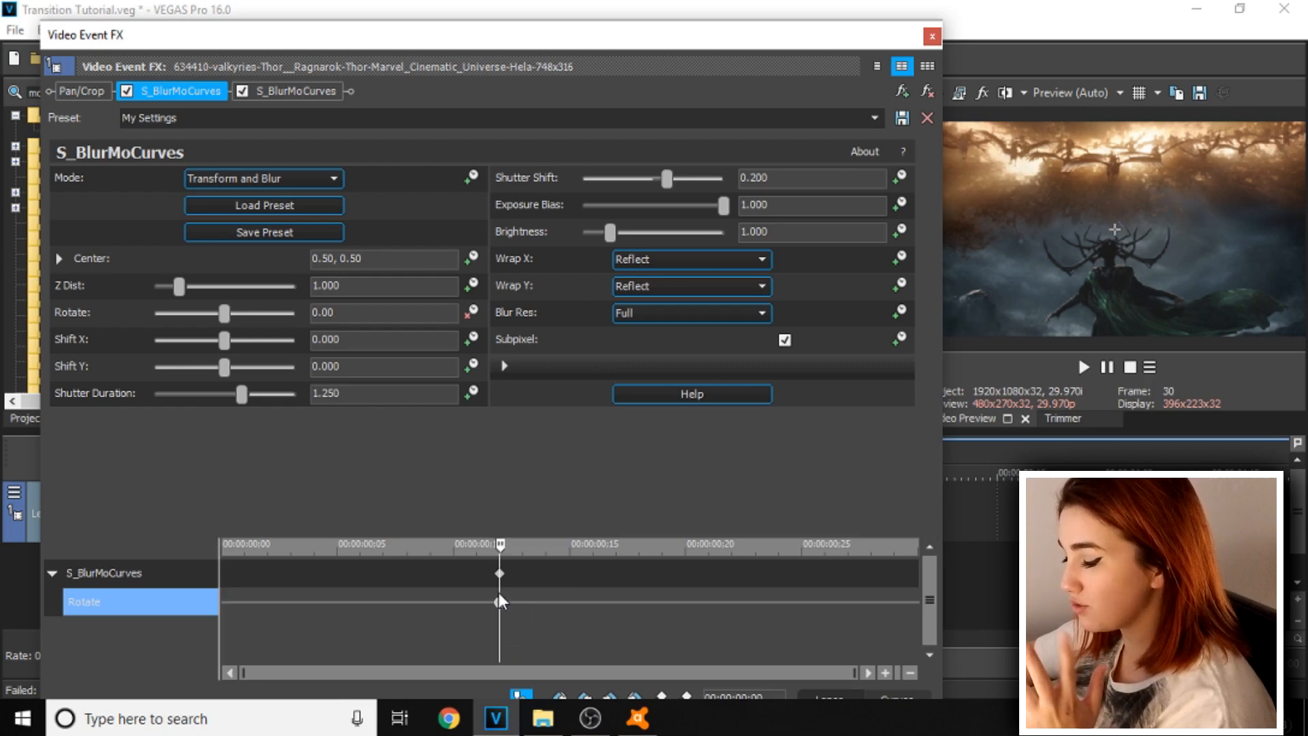
right_click(499, 599)
left_click(552, 494)
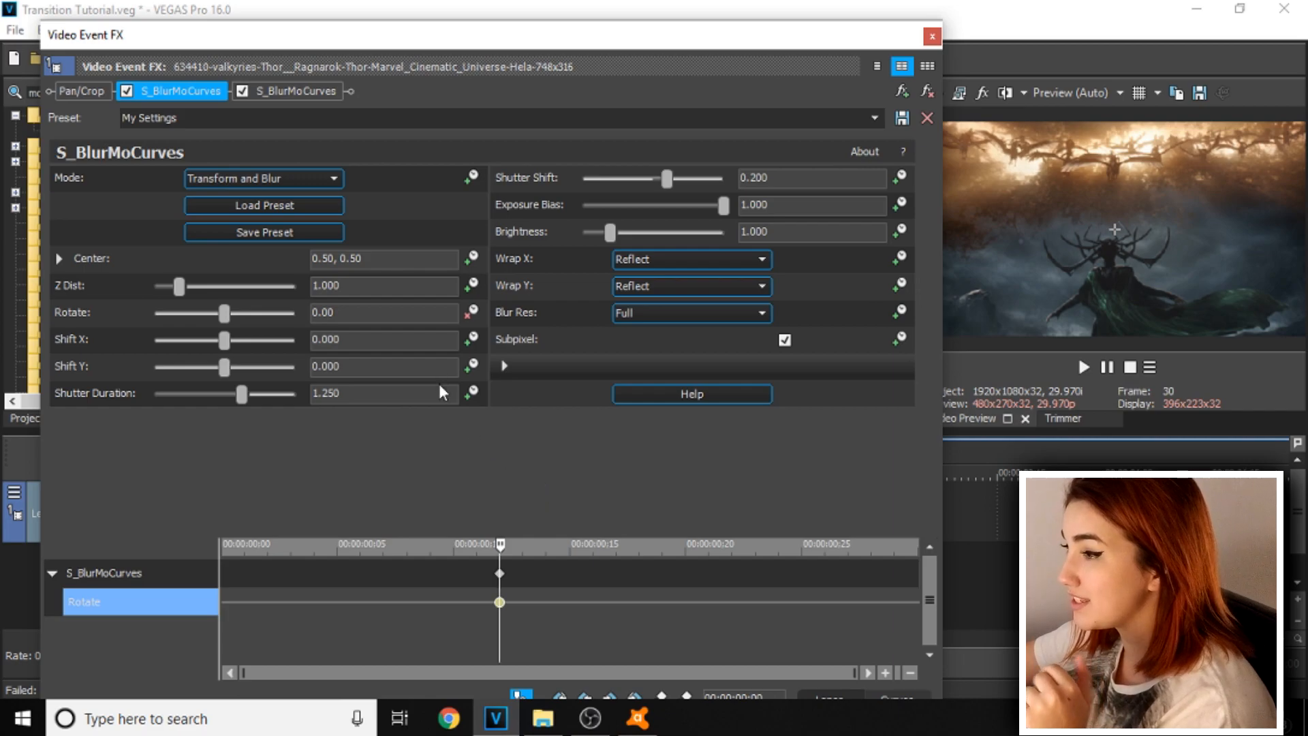
- Add a Rotate keyframe of -30 at 00:00:00;00 in the second clip's first S_BlurMoCurves effect
left_click_drag(335, 590, 151, 546)
left_click_drag(441, 313, 60, 299)
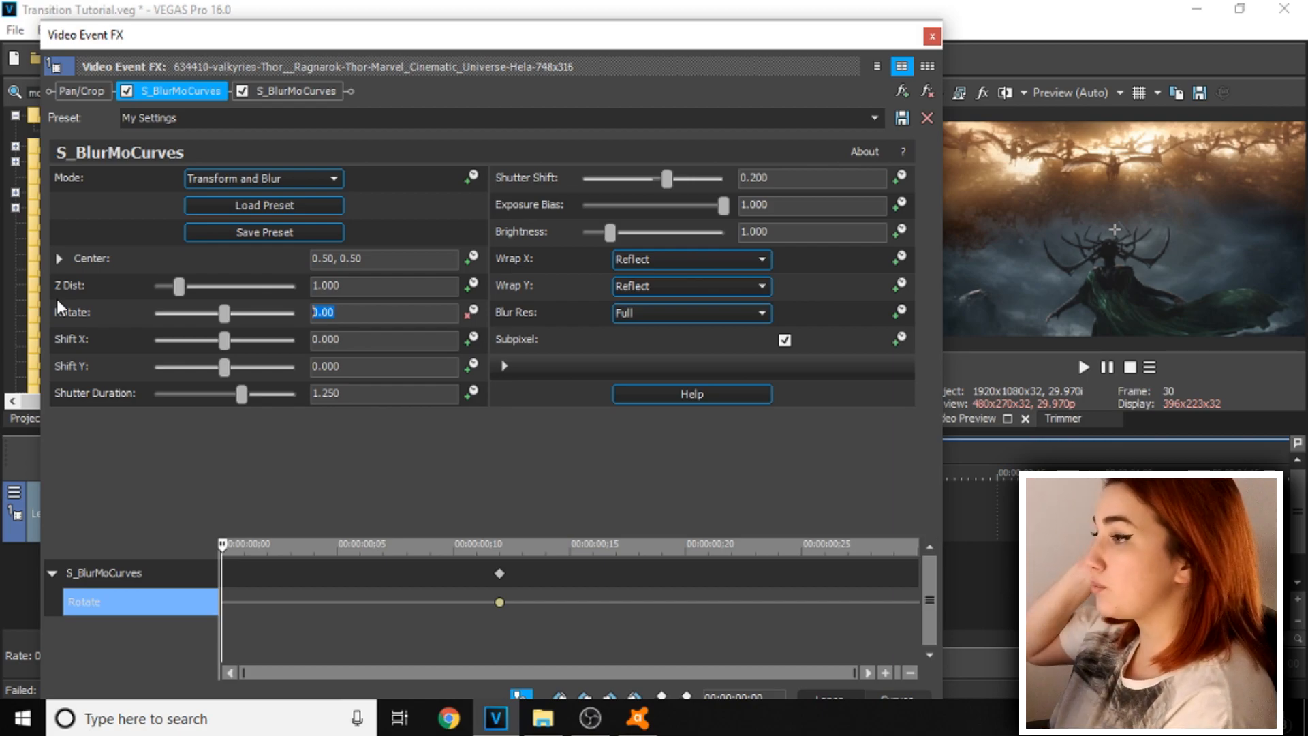
type("-30")
key("Return")
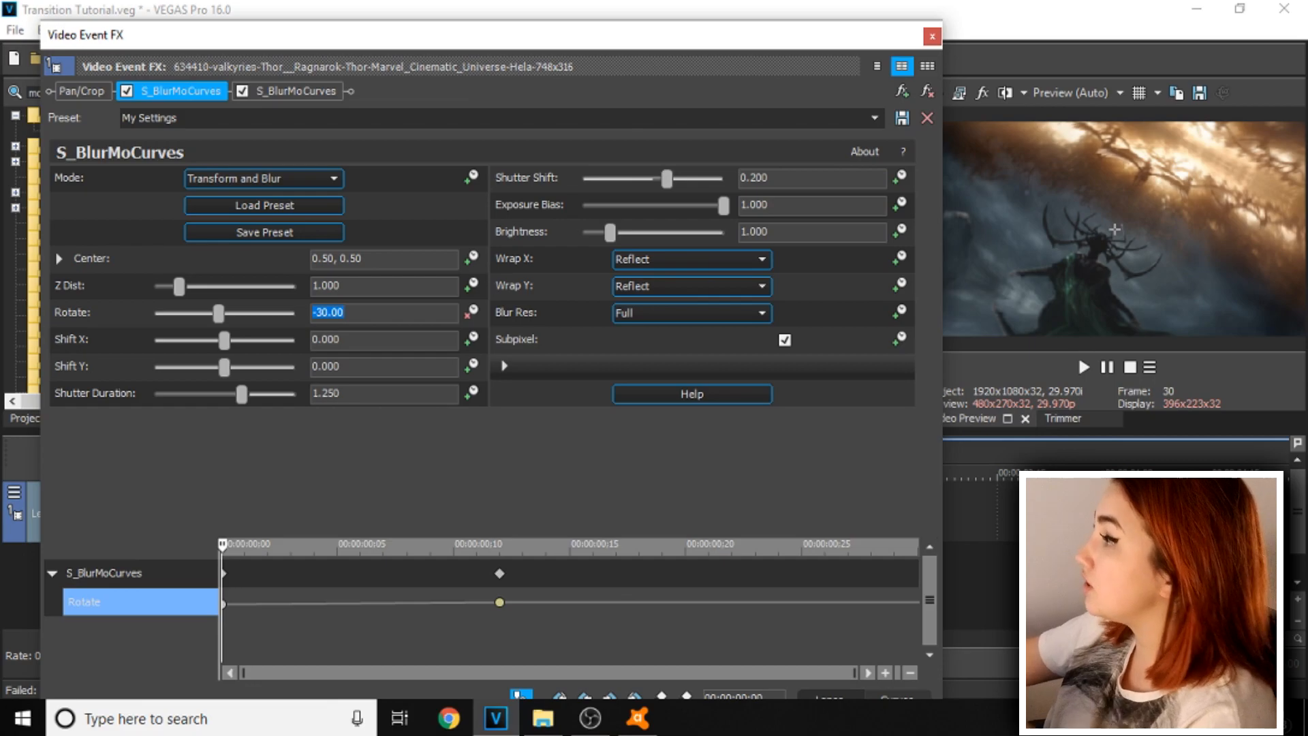
- Animate Rotate in the second clip's second S_BlurMoCurves effect, moving its keyframe to 00:00:00;04 with Slow Fade
left_click(295, 91)
left_click(471, 312)
left_click_drag(929, 601, 958, 717)
left_click_drag(226, 639, 313, 632)
right_click(314, 632)
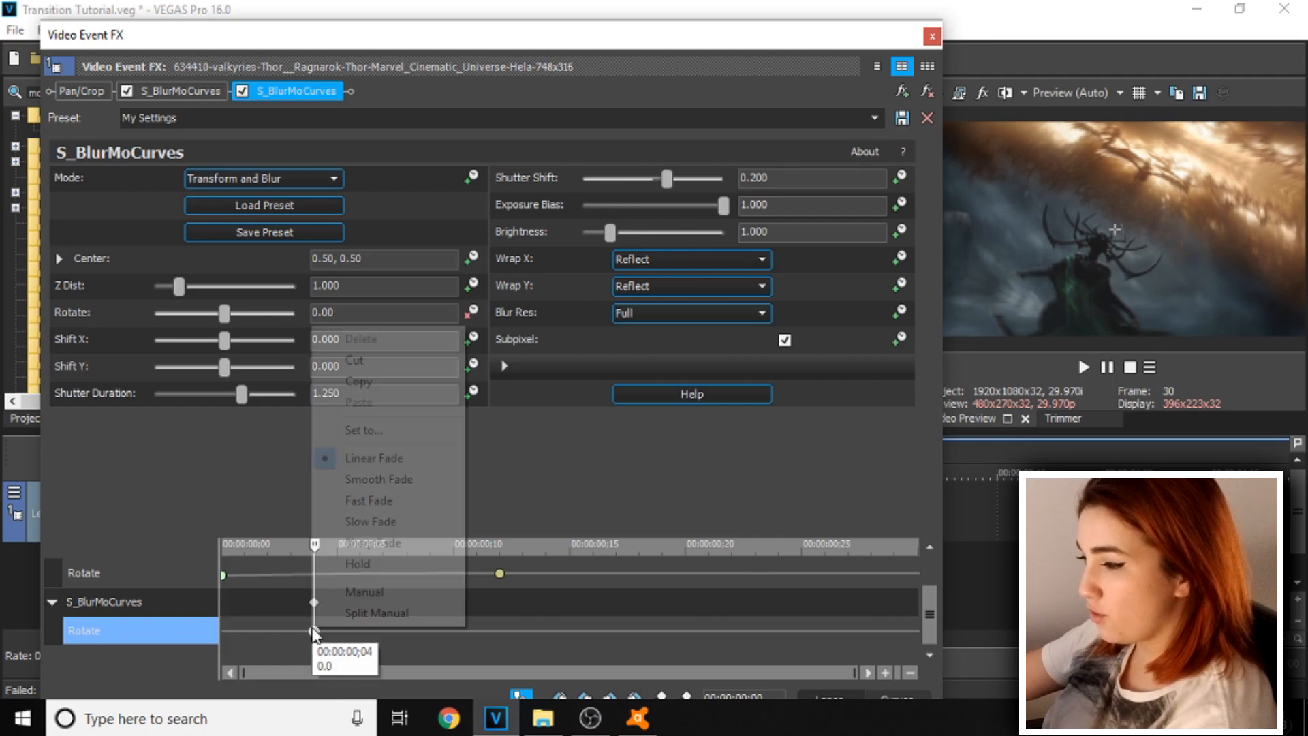
left_click(355, 526)
- Add a Rotate keyframe of -60 at 00:00:00;00 in the second clip's second effect and set it to Fast Fade
left_click_drag(290, 624, 2, 587)
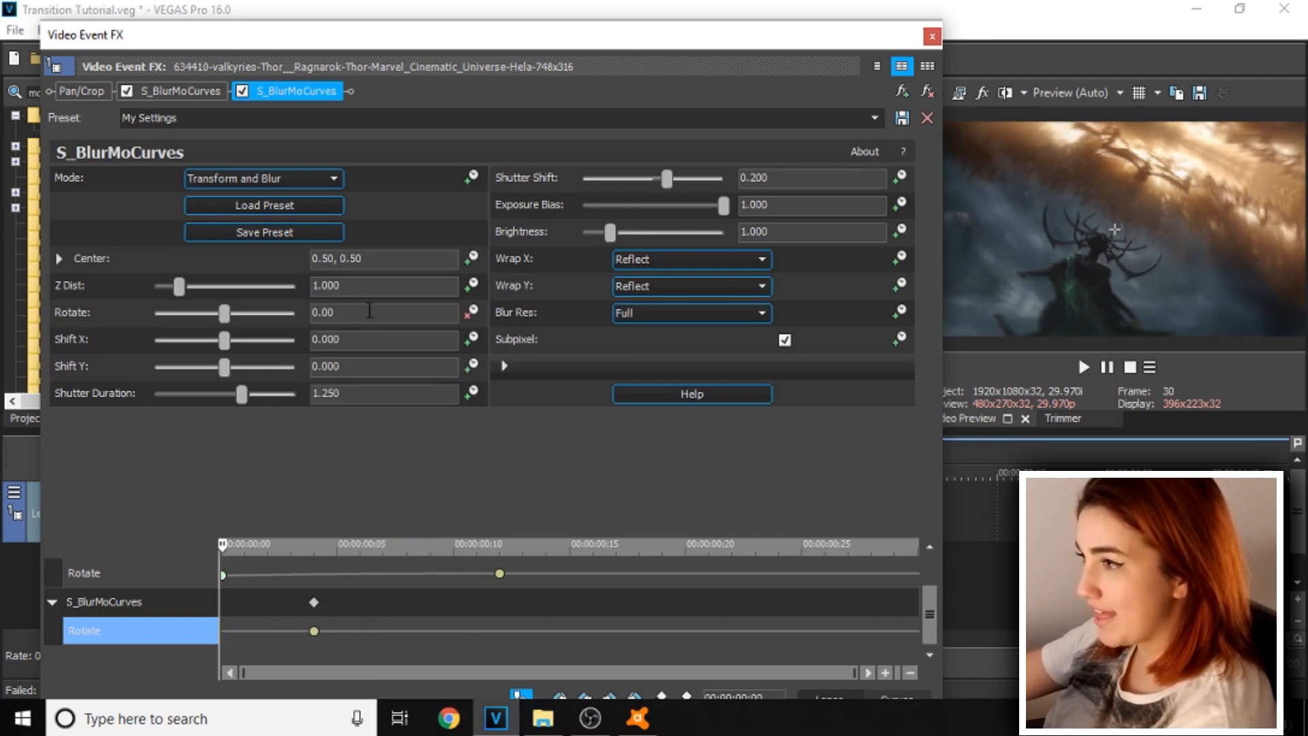
type("-60")
key("Return")
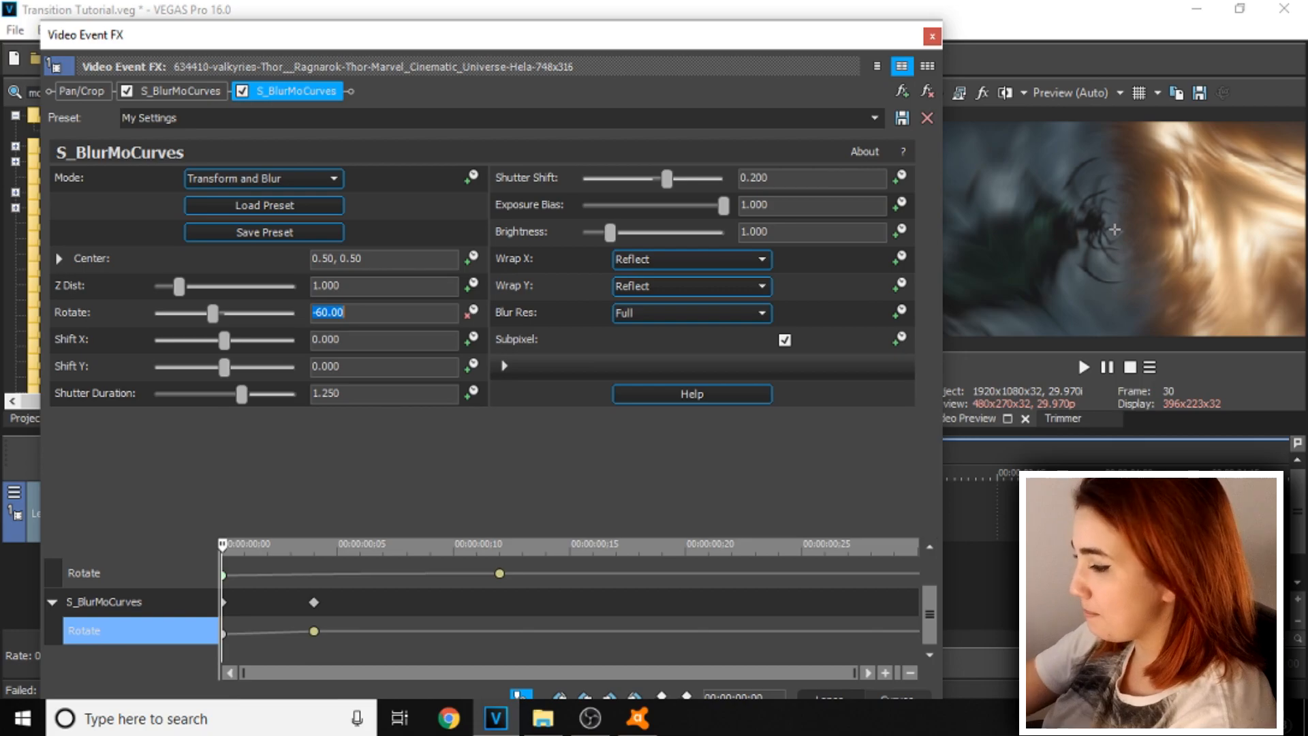
right_click(226, 633)
left_click(263, 502)
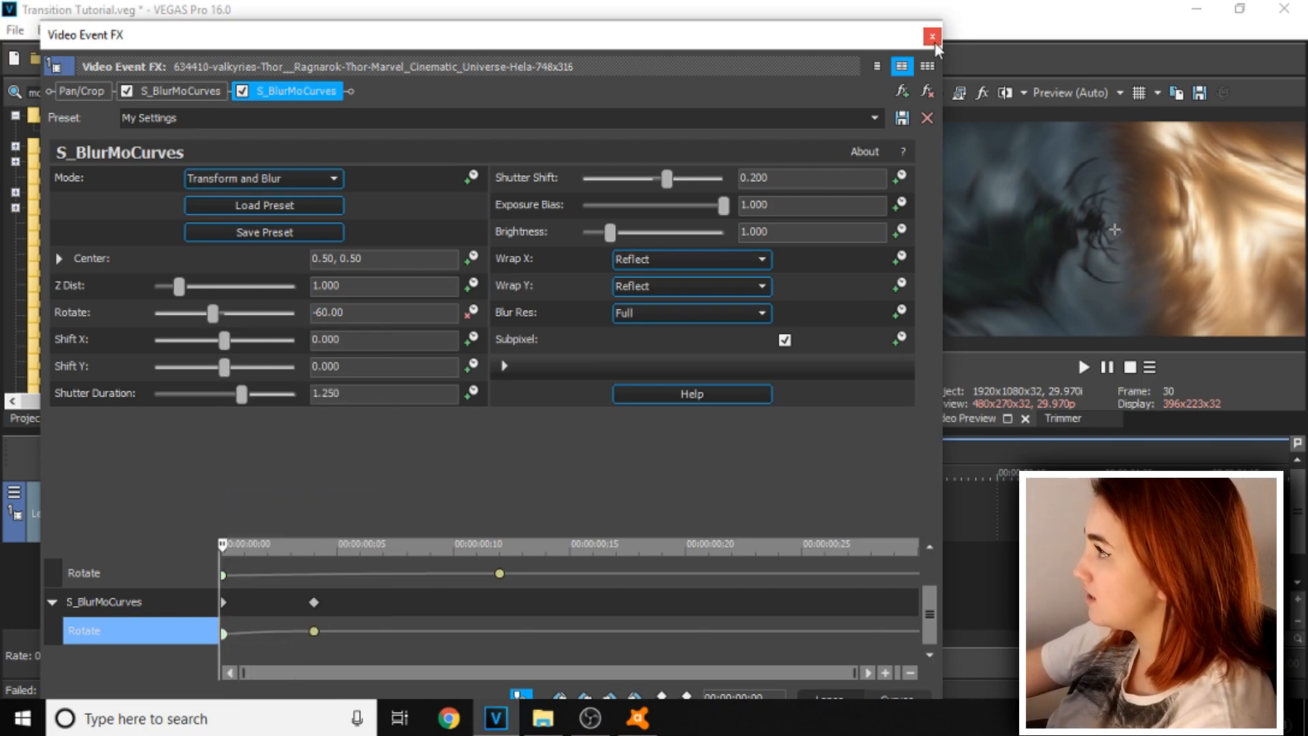
- Close the effect settings and play back the spinning transition between the two clips
left_click(932, 36)
key("space")
key("space")
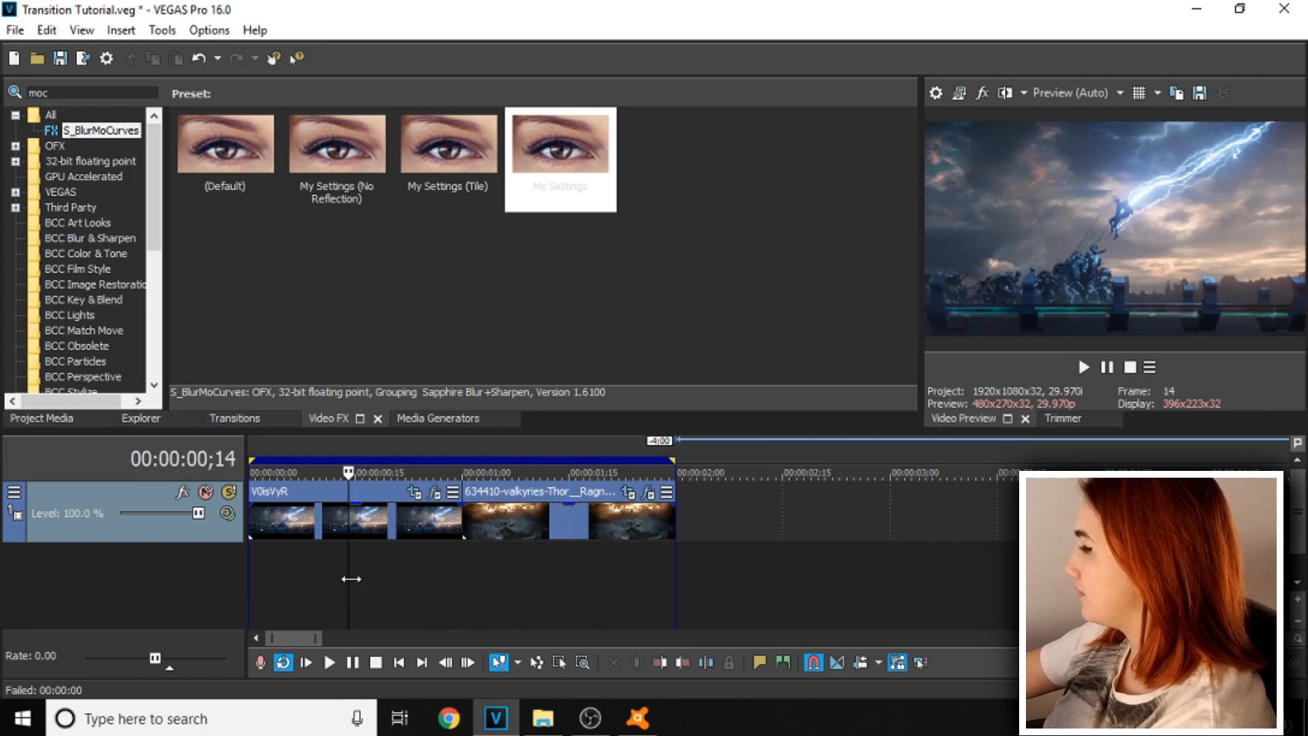
- Apply the S_BlurMoCurves My Settings preset twice to the first clip and enable Shift X keyframing in its first effect
left_click(376, 524)
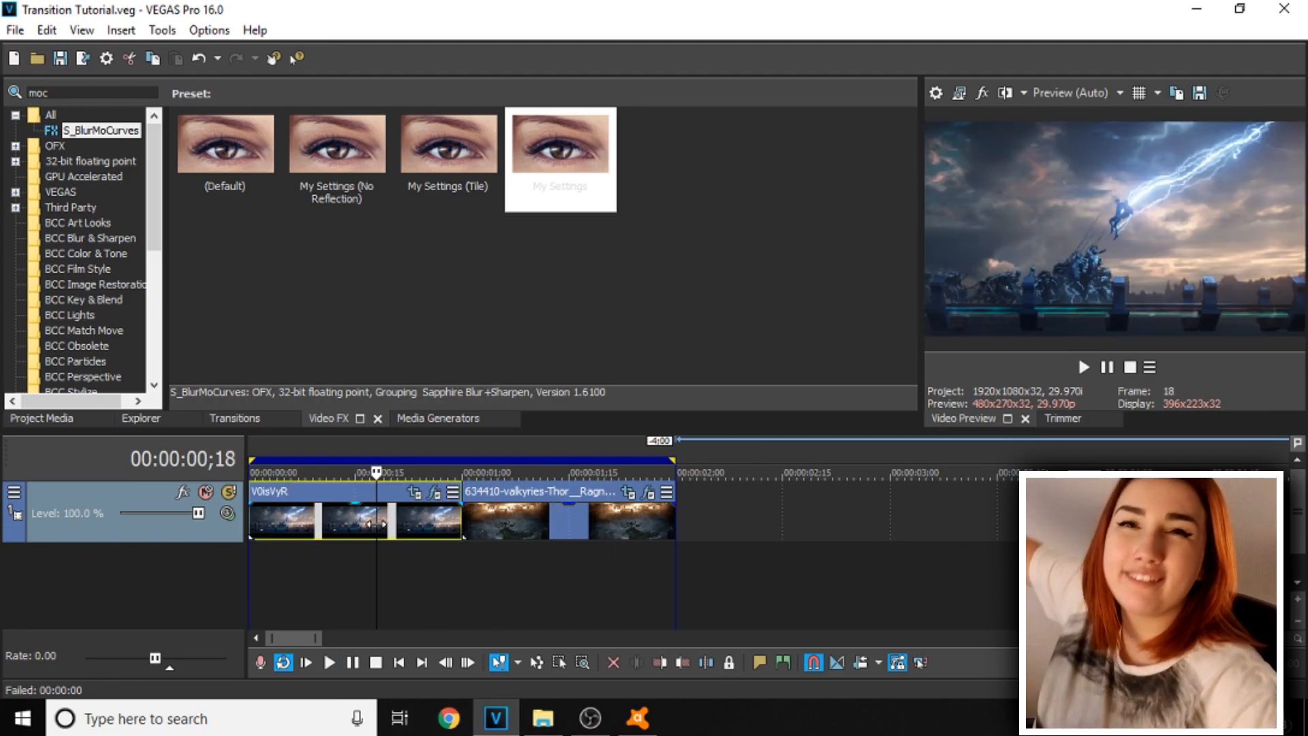
left_click_drag(560, 157, 354, 518)
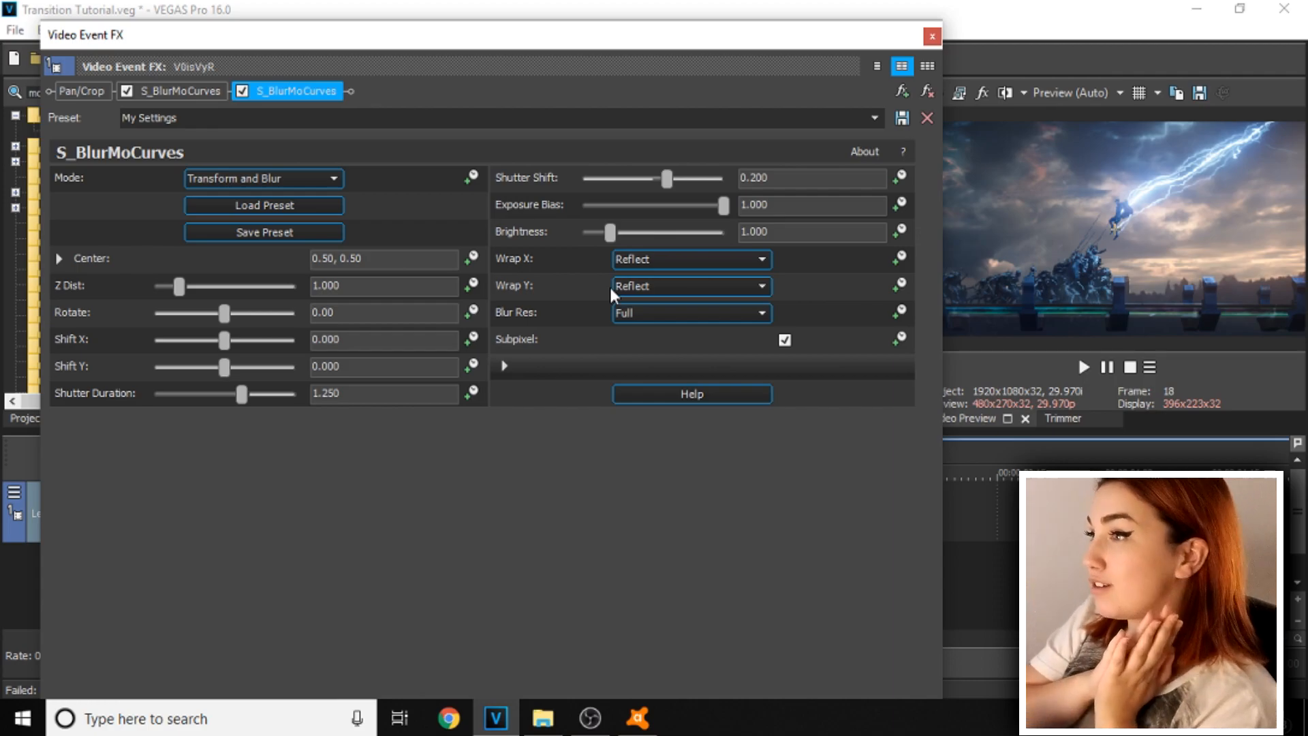
left_click(178, 91)
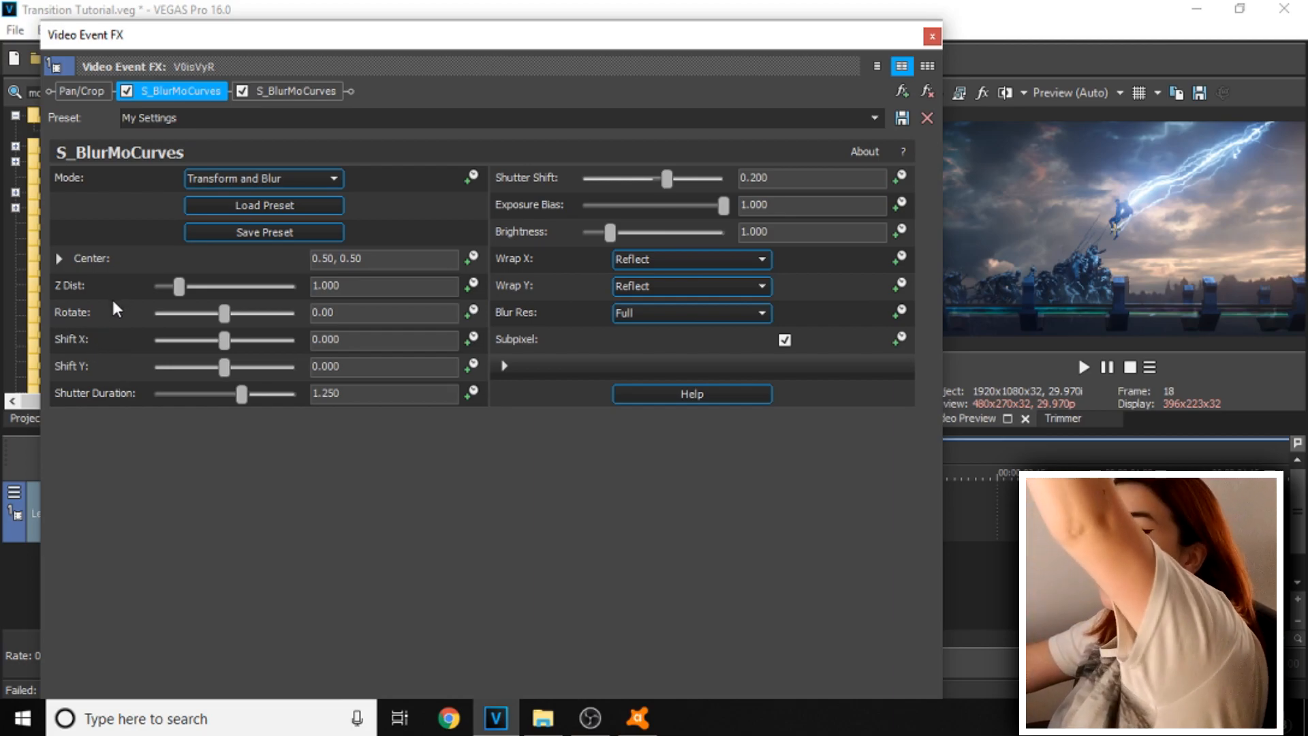
left_click(471, 336)
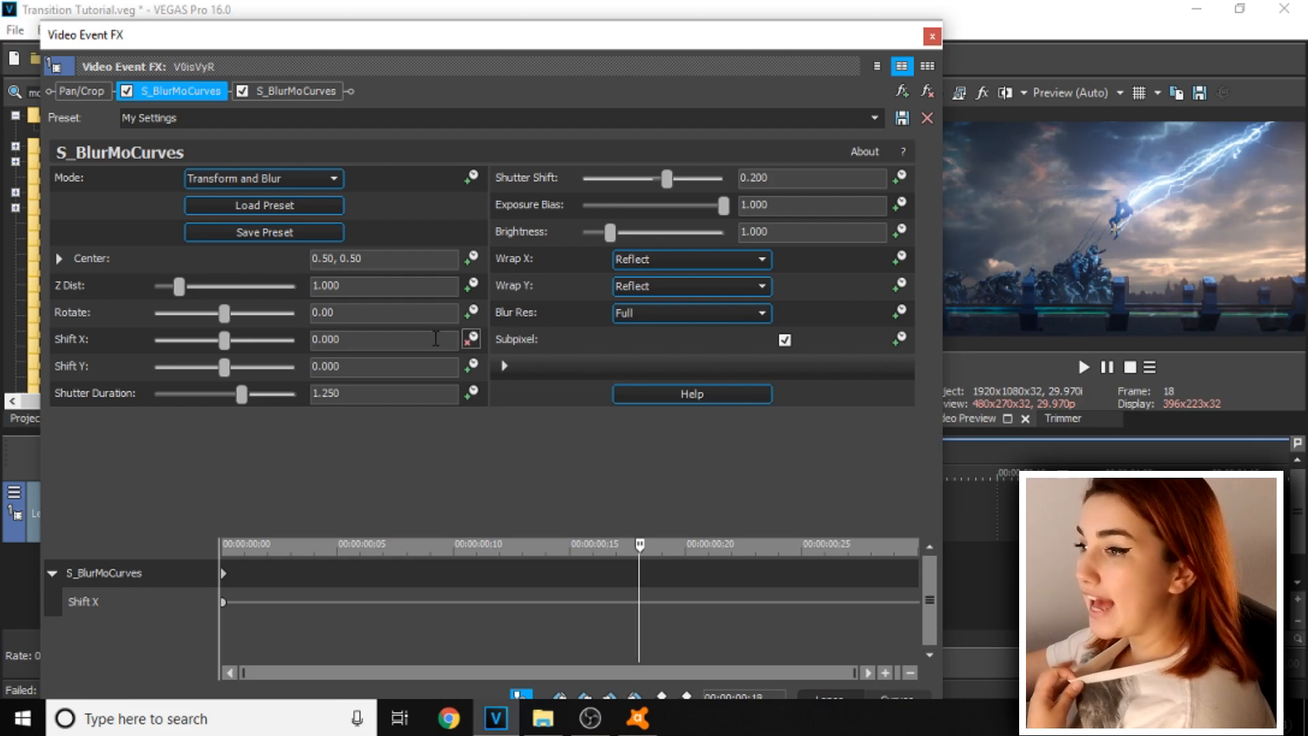
left_click(224, 601)
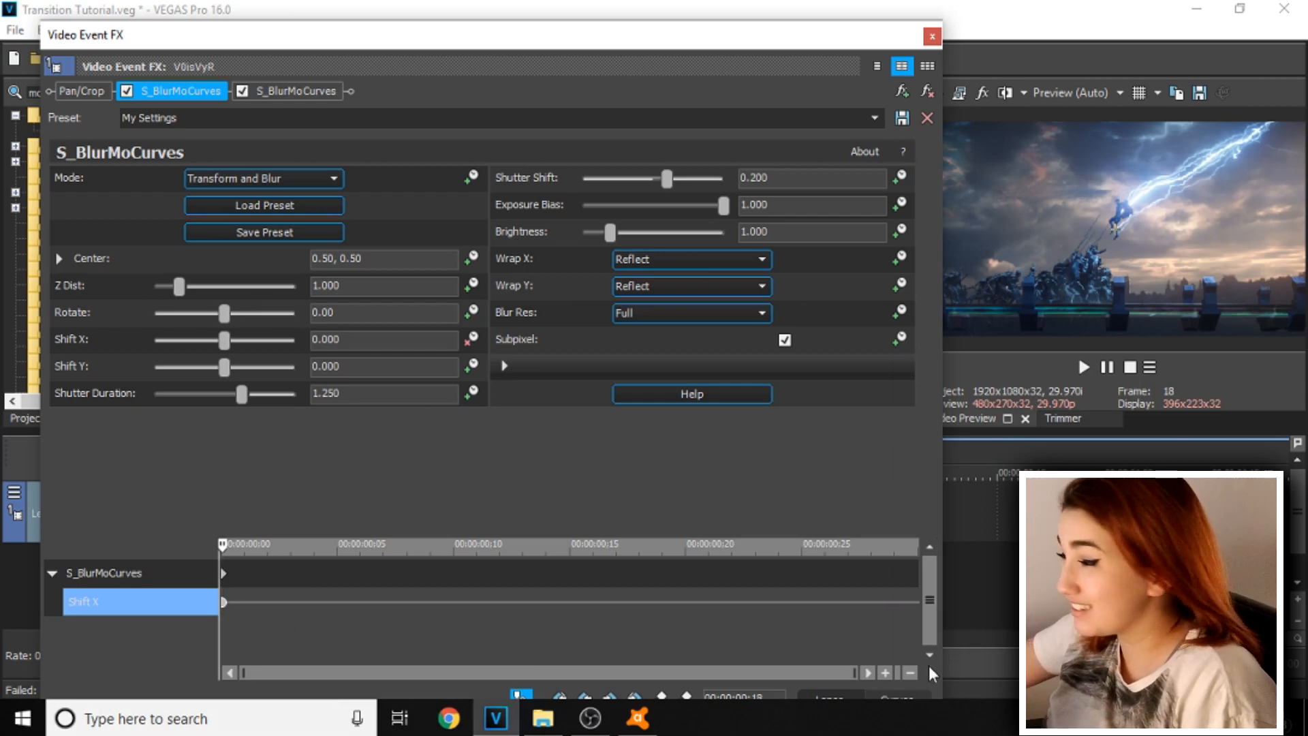
- Move the first clip's first-effect Shift X keyframe to 00:00:00;19 and set it to Slow Fade
left_click(893, 593)
key("Right")
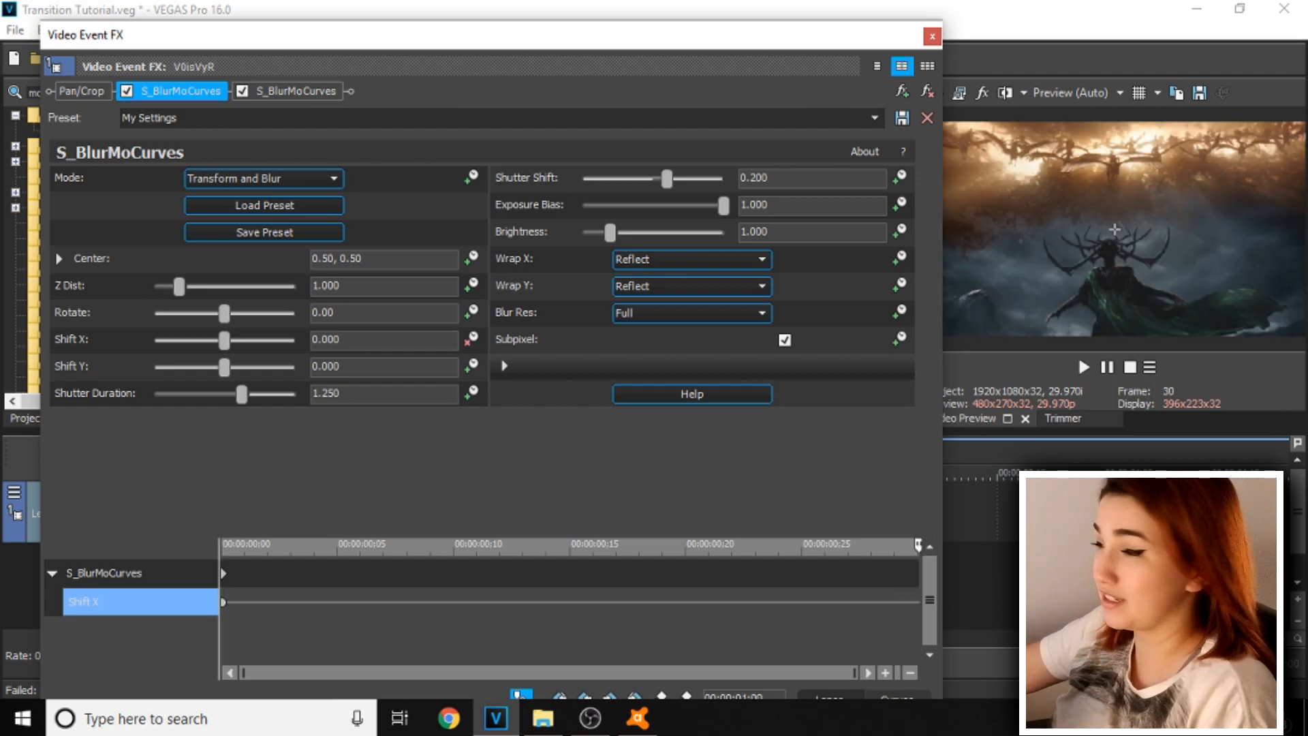
key("Left")
key("Left")
key("Left")
key("Left")
key("Left")
key("Left")
key("Left")
key("Left")
key("Left")
key("Left")
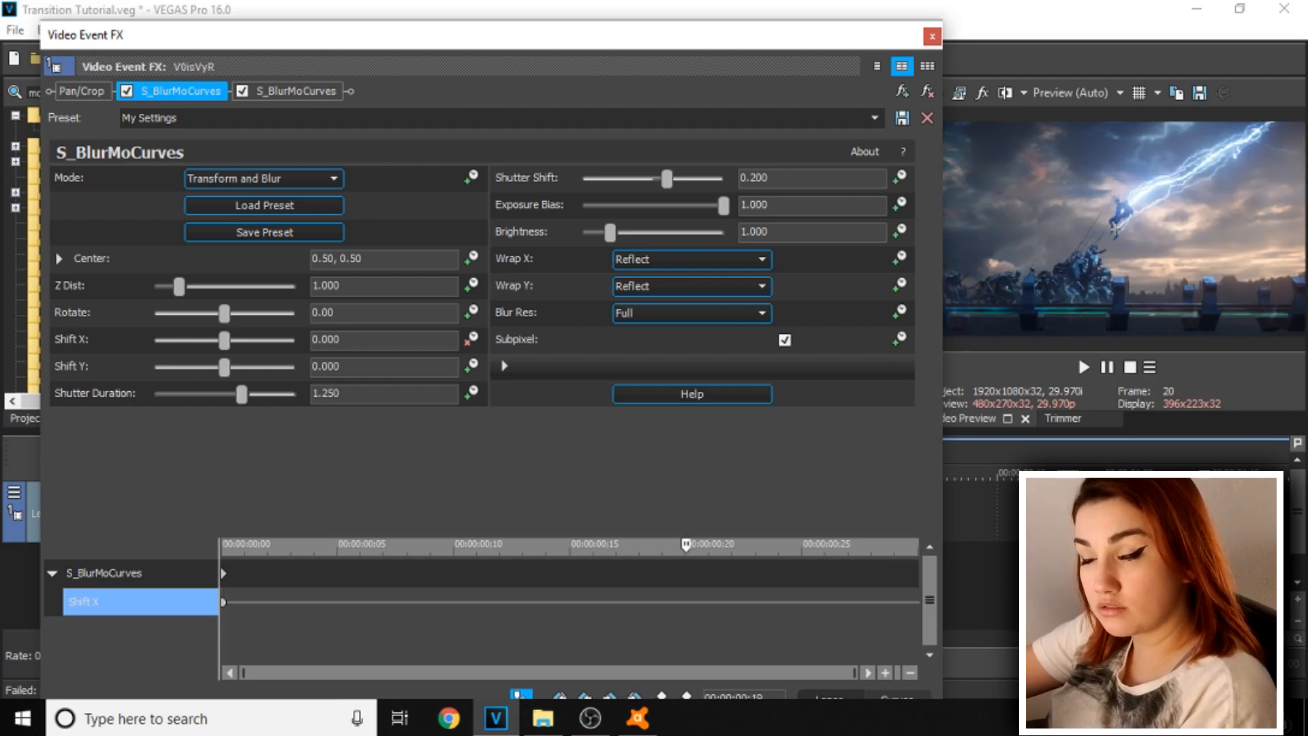
double_click(685, 602)
right_click(685, 603)
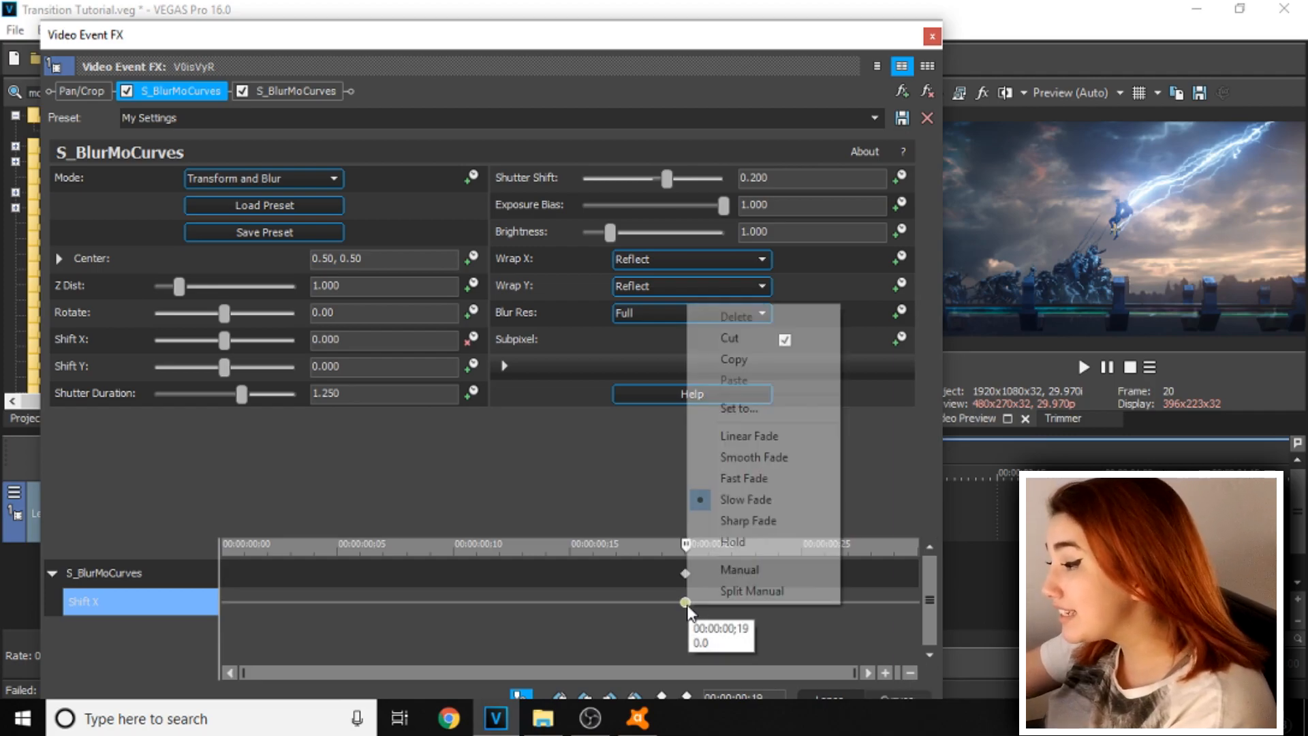
left_click(742, 520)
- Add a Shift X keyframe of 0.1 at 00:00:00;29 in the first clip's first effect with Fast Fade
double_click(894, 601)
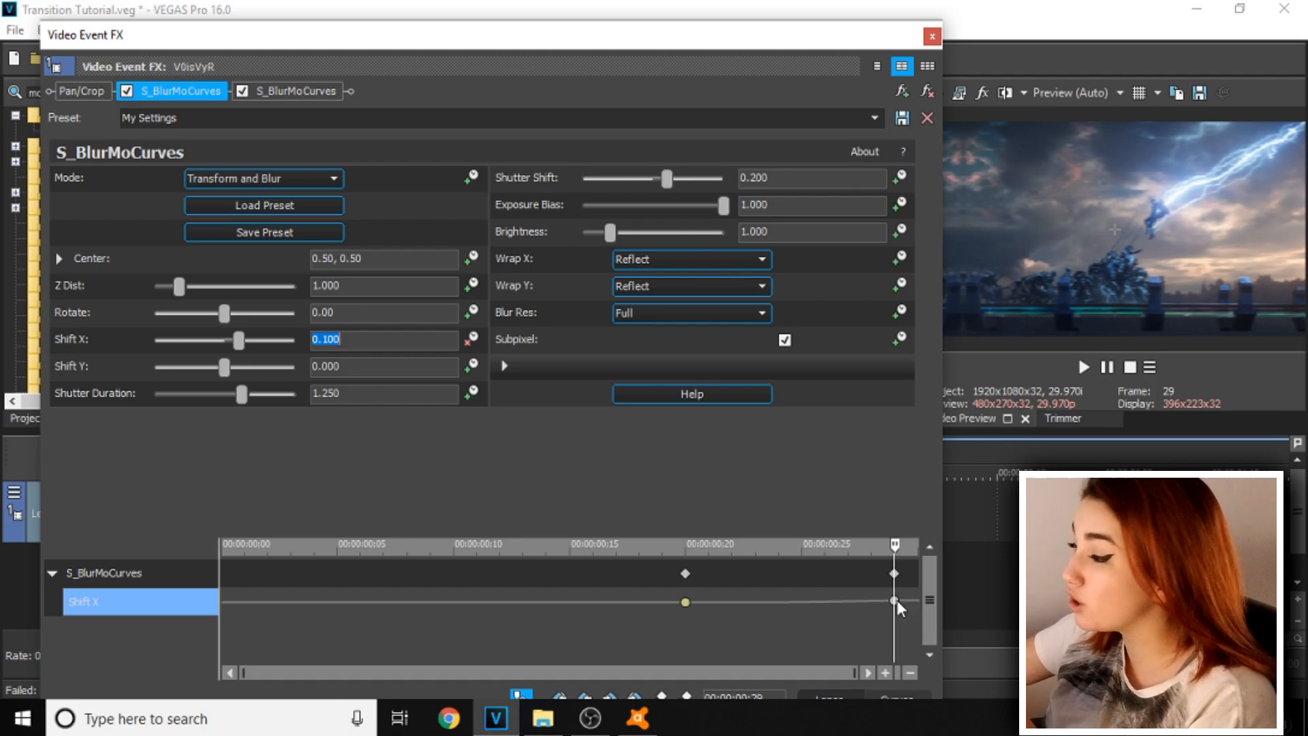
right_click(894, 601)
left_click(951, 473)
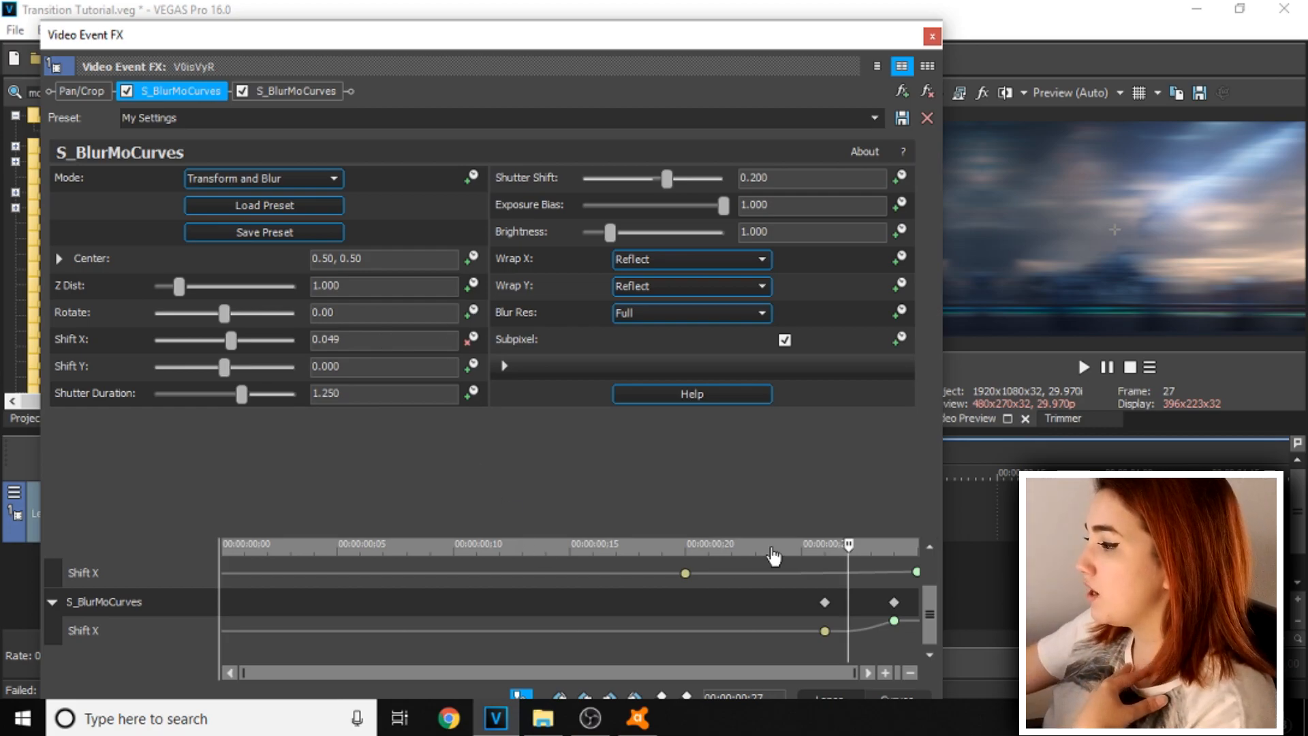
- Move the last Shift X keyframe of the first clip's second effect to 00:00:01;00 and close the effect settings
left_click(894, 620)
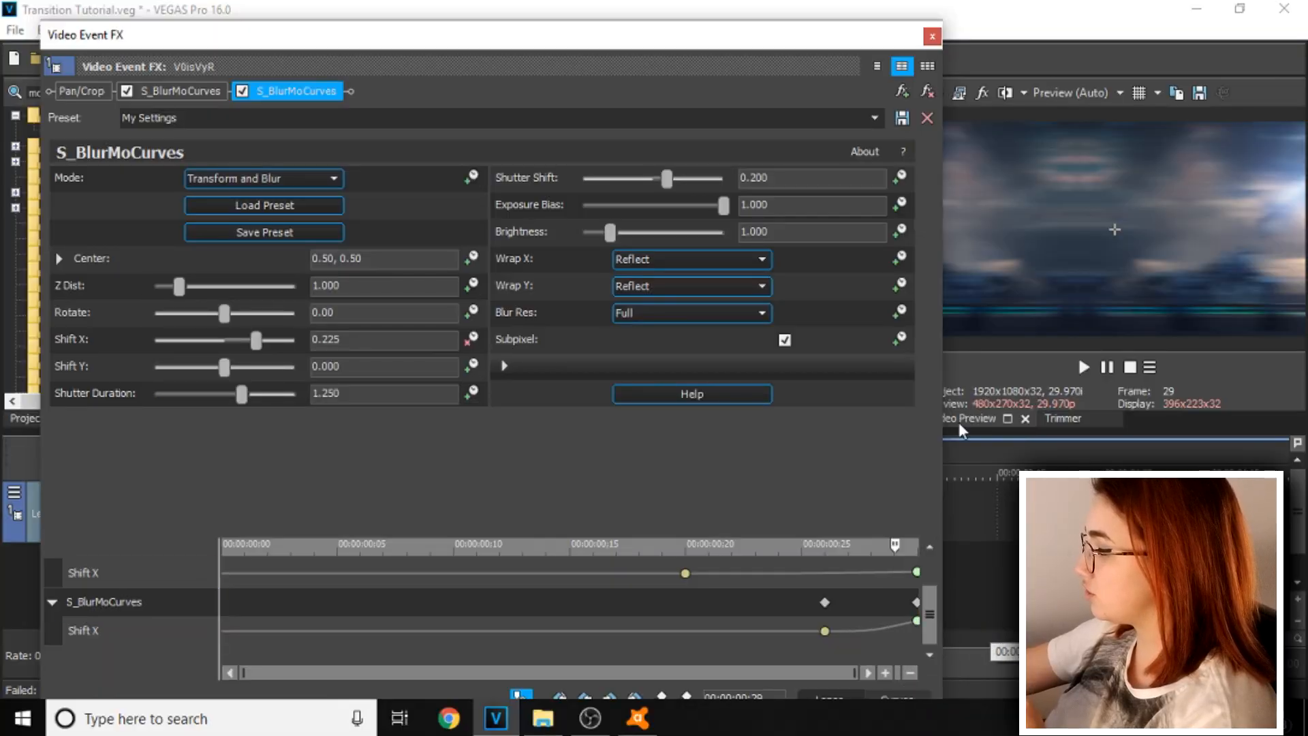
left_click(933, 36)
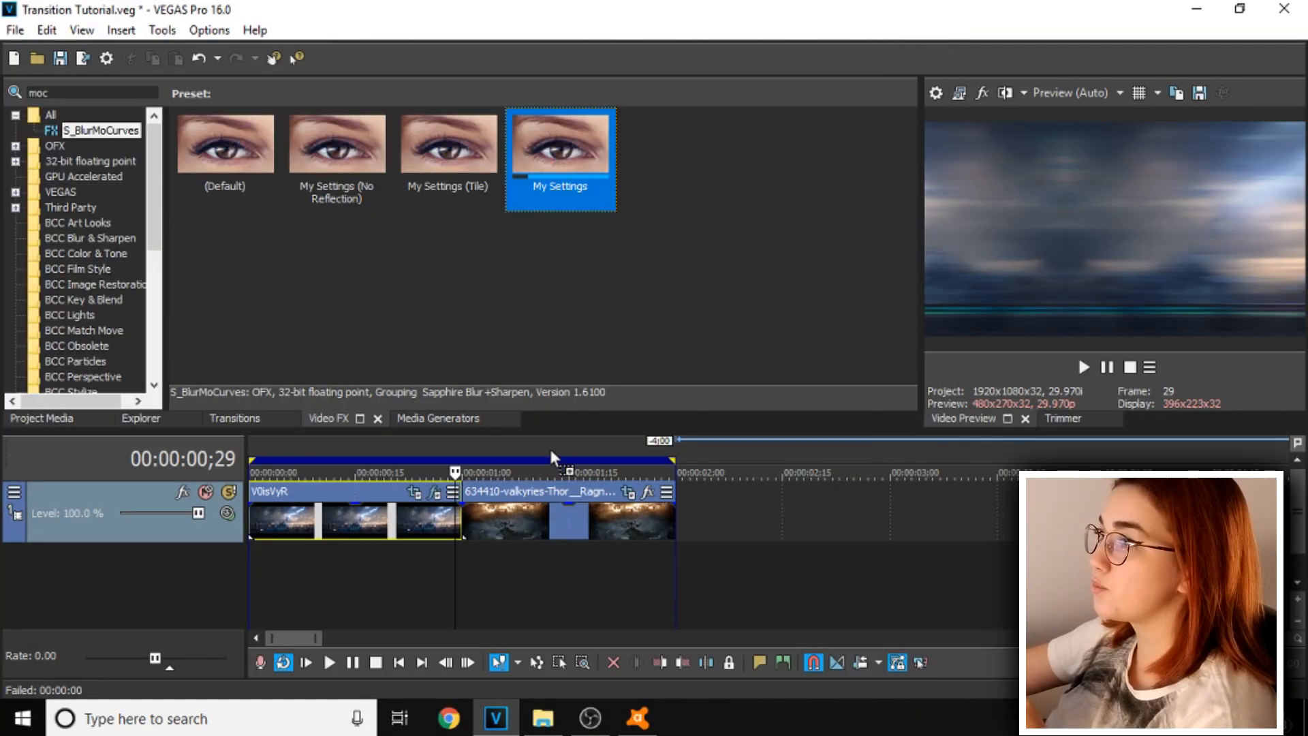
- Apply the S_BlurMoCurves My Settings preset twice to the second clip for the horizontal shift transition
left_click_drag(550, 447, 576, 507)
left_click(933, 37)
left_click_drag(553, 167, 545, 504)
left_click(933, 36)
- Animate Shift X in the second clip's first S_BlurMoCurves effect, moving its keyframe to 00:00:00;12 with Slow Fade
left_click(208, 93)
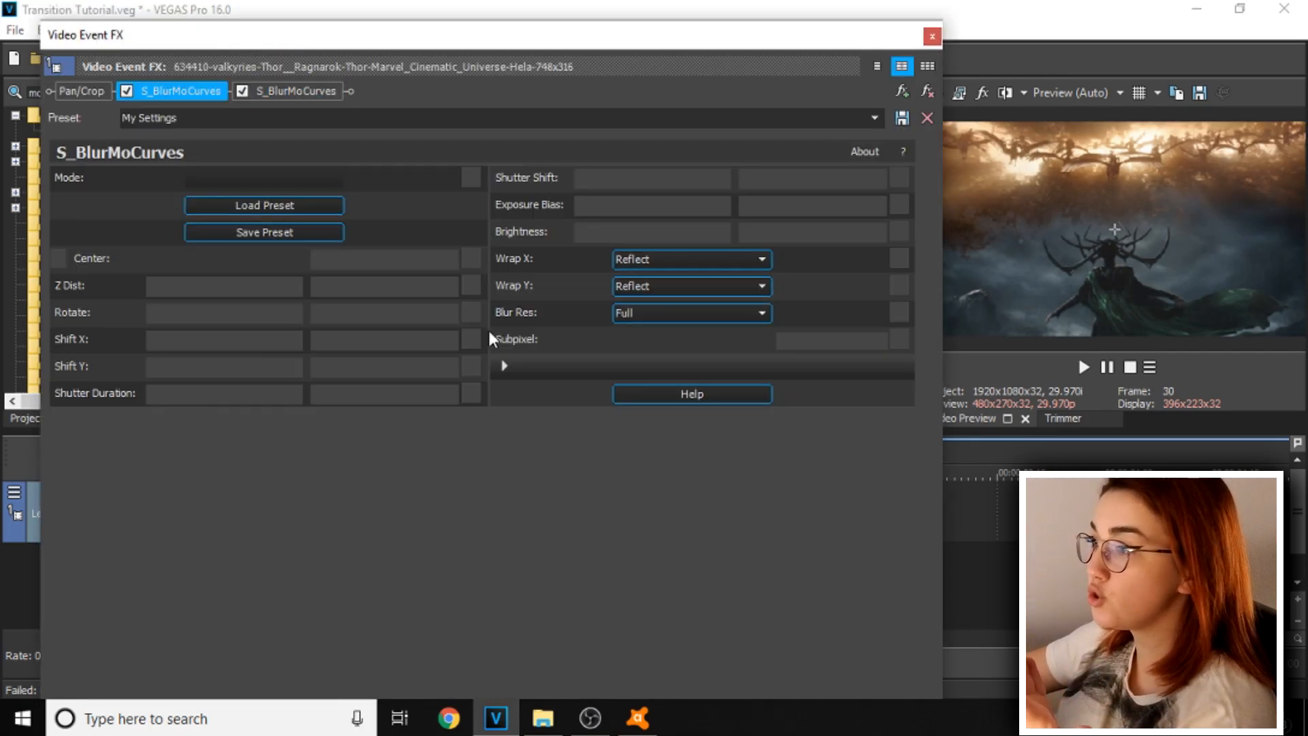
left_click(470, 338)
left_click_drag(227, 603, 499, 604)
right_click(499, 603)
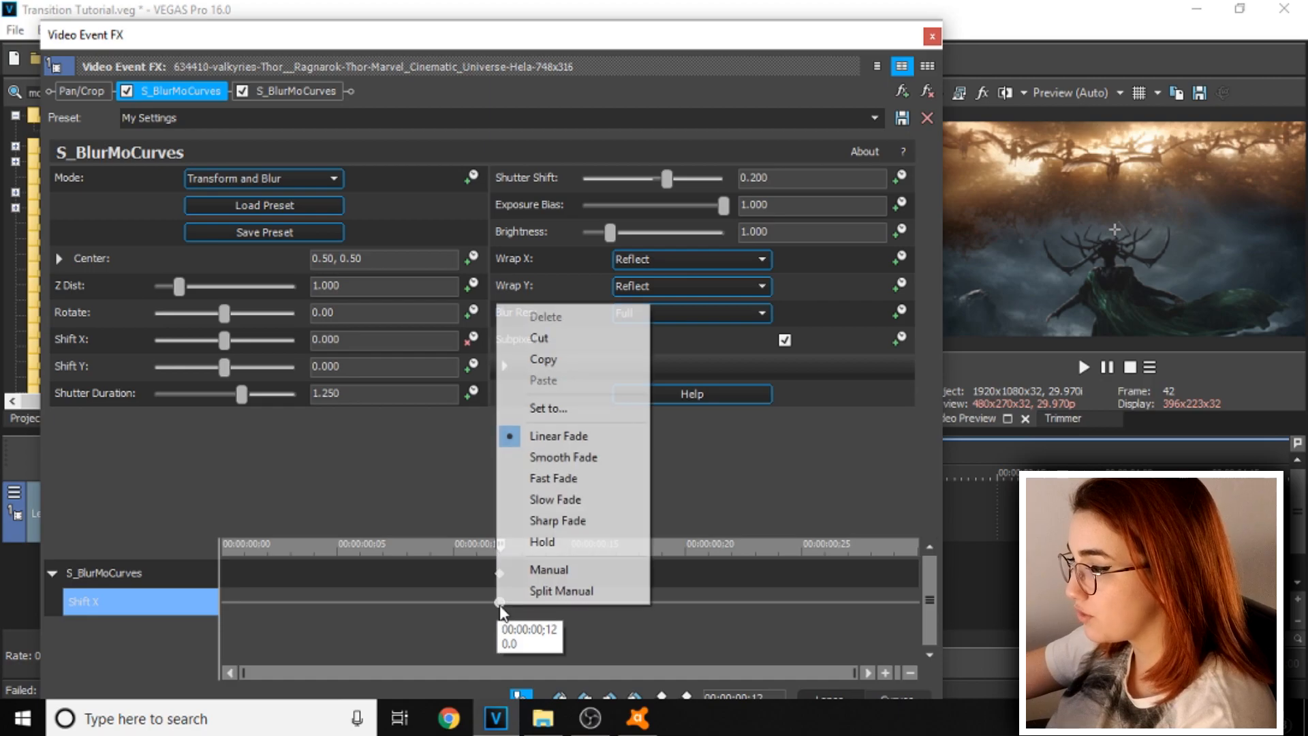
left_click(543, 507)
- Add a Shift X keyframe of -0.1 at 00:00:00;00 in the second clip's first effect and set it to Fast Fade
left_click_drag(319, 596, 78, 624)
left_click_drag(372, 336, 120, 345)
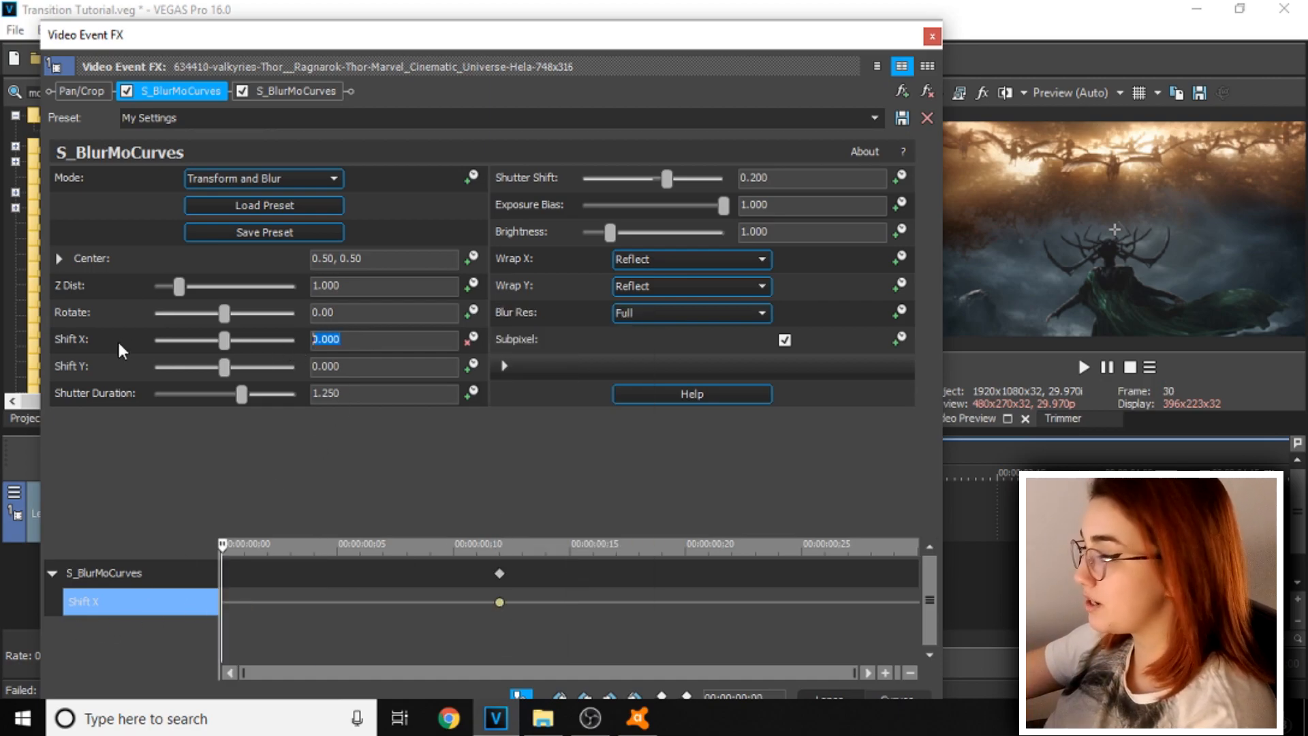
type("-0.1")
key("Return")
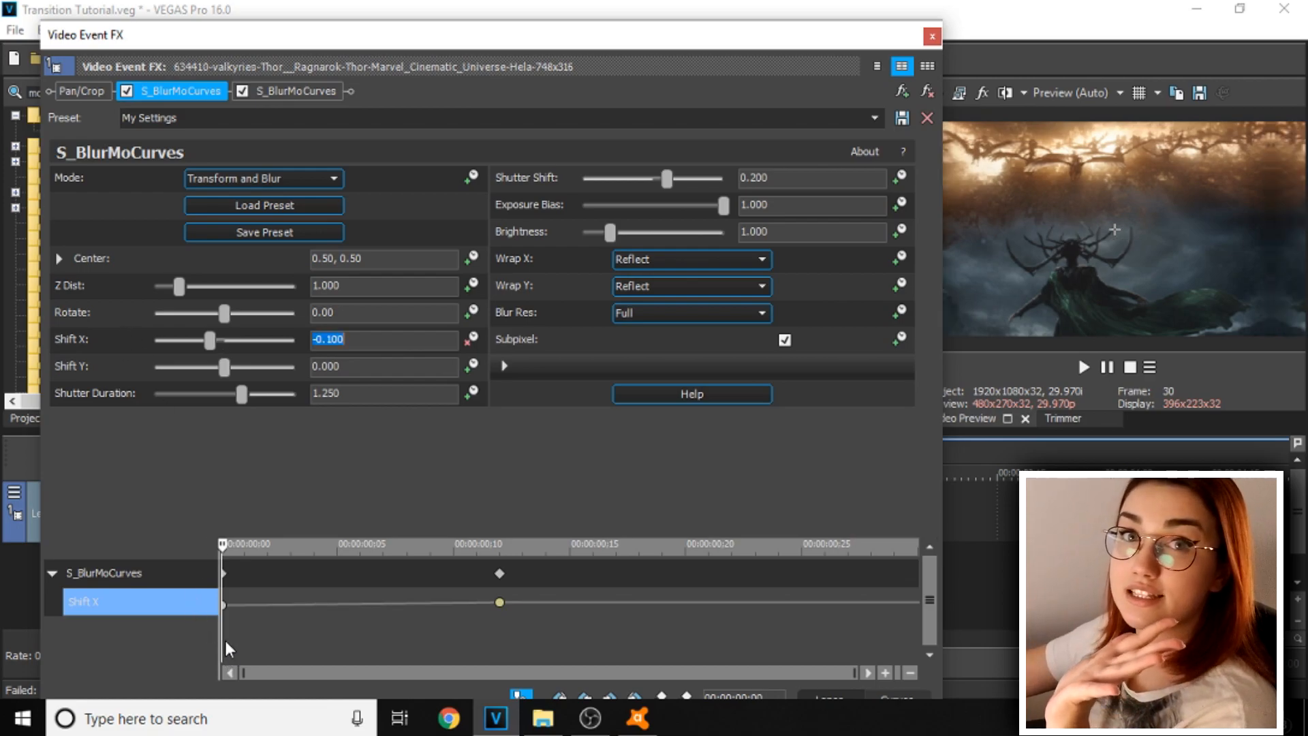
right_click(223, 604)
left_click(259, 481)
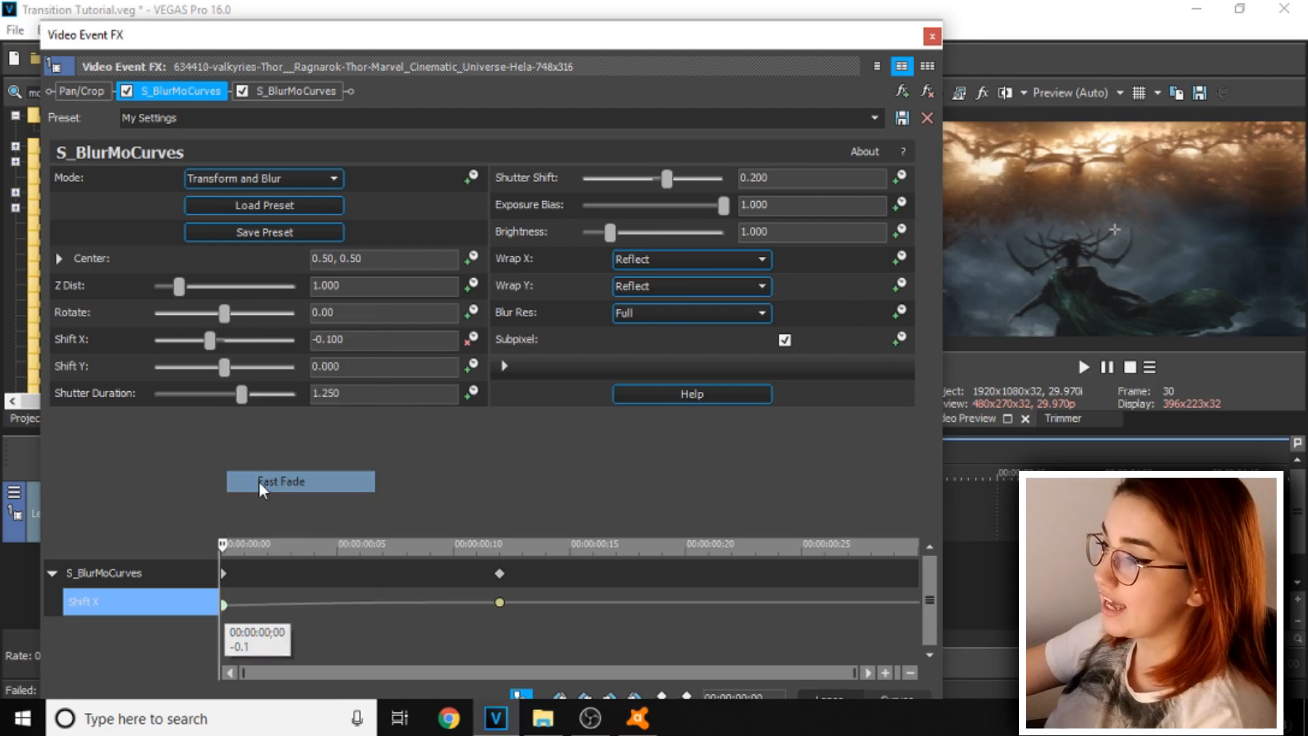
- Animate Shift X in the second clip's second S_BlurMoCurves effect, moving its keyframe to 00:00:00;04 with Slow Fade
left_click(302, 98)
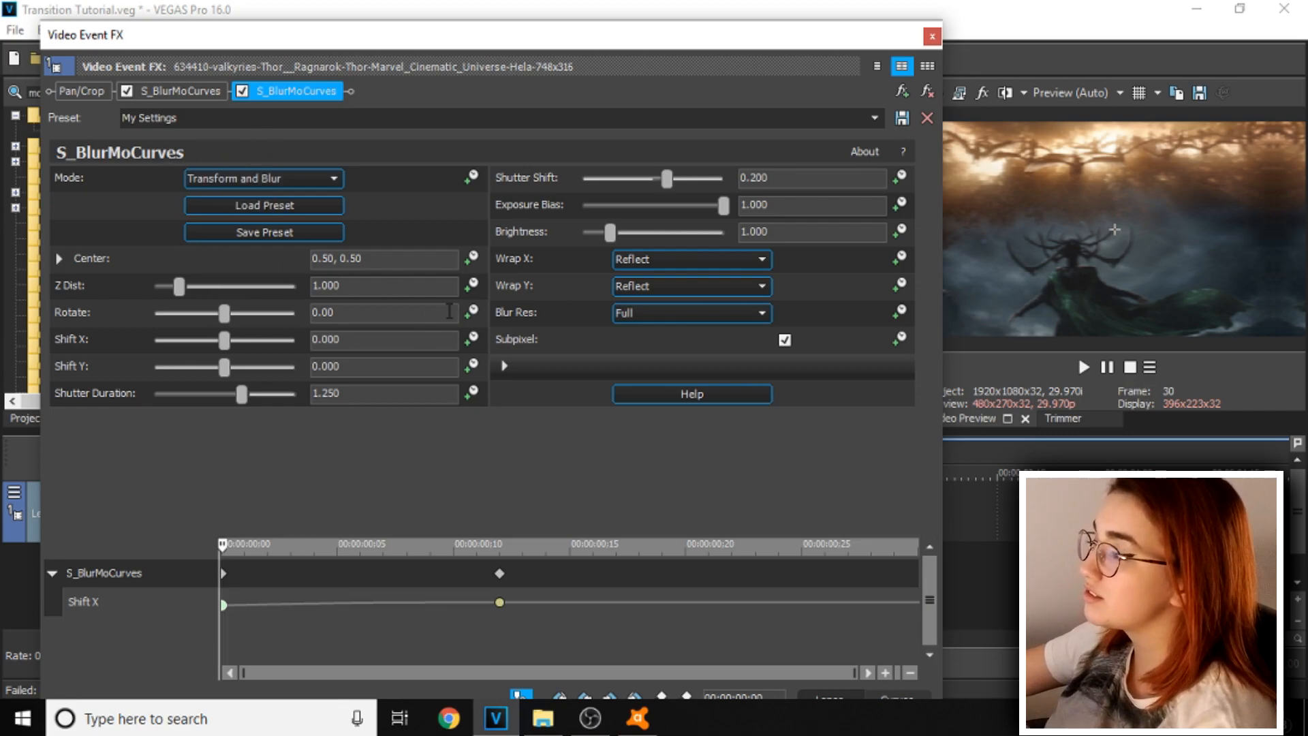
left_click(472, 339)
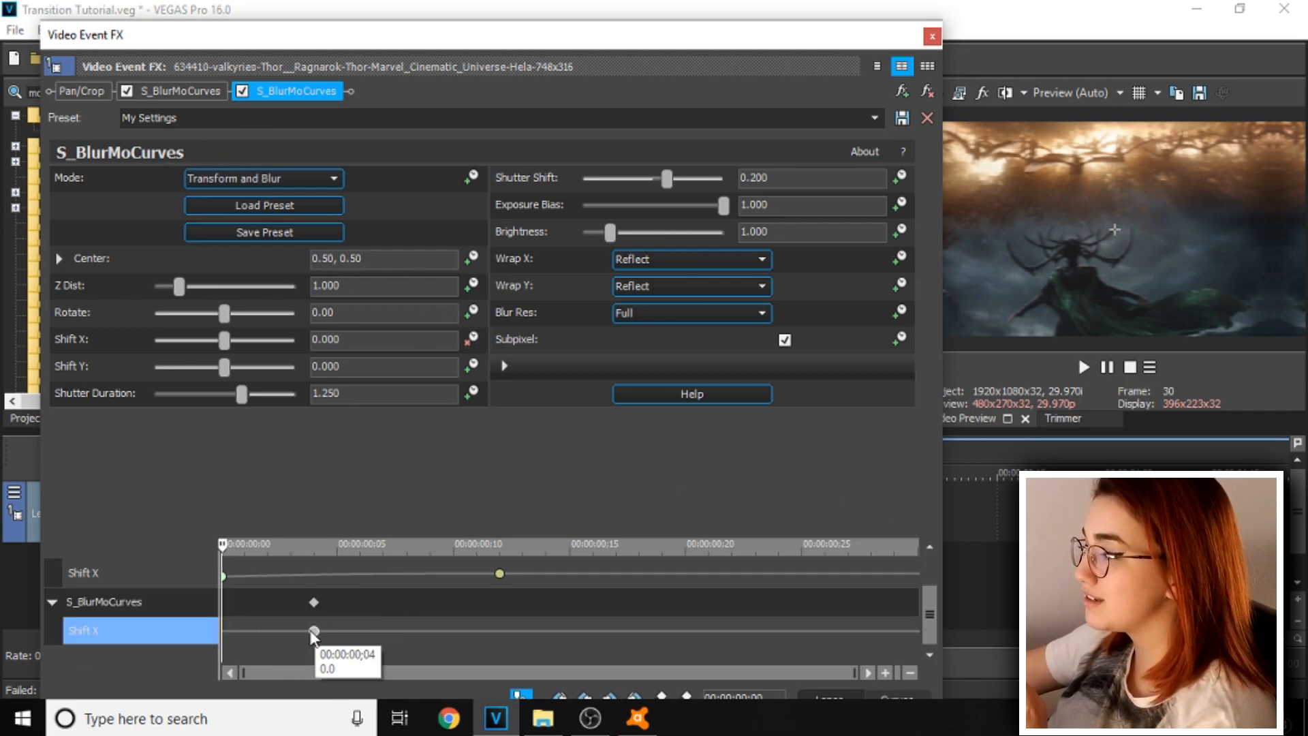
right_click(313, 631)
left_click(371, 521)
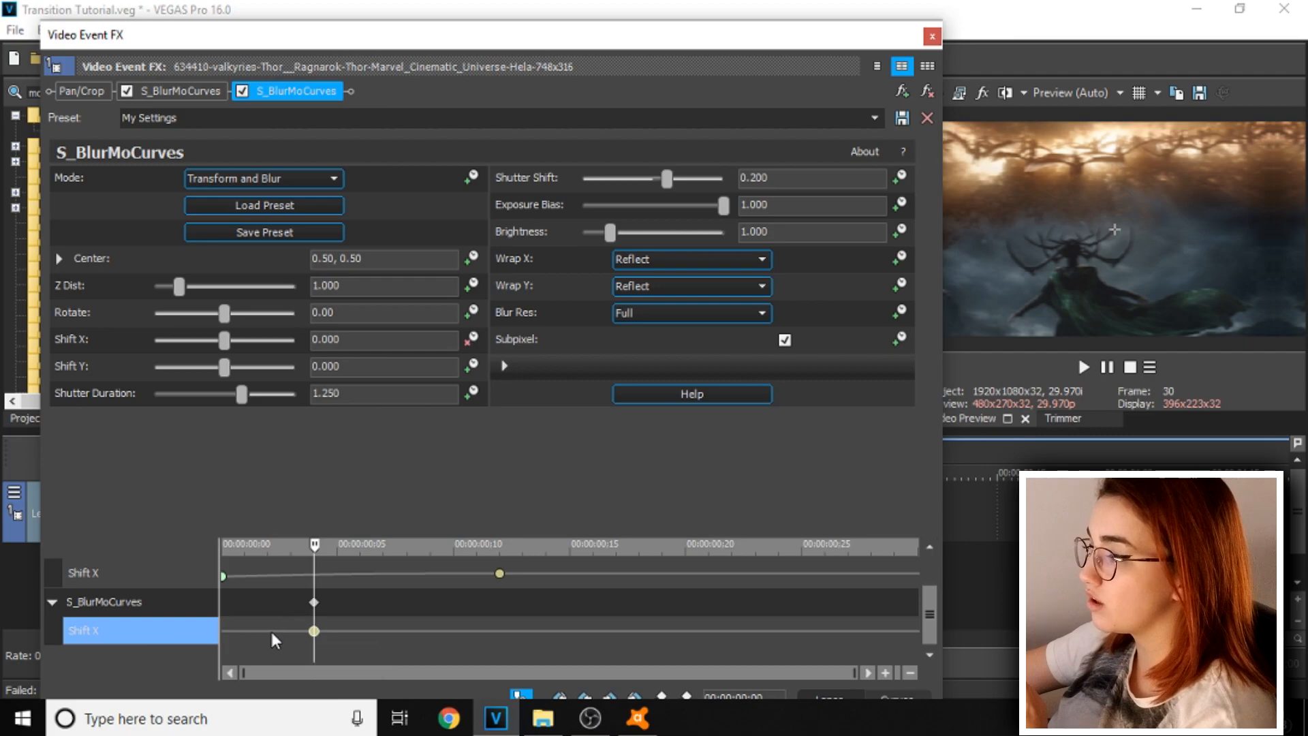
- Add a Shift X keyframe of -0.4 at 00:00:00;00 in the second clip's second effect and set it to Fast Fade
left_click(224, 628)
left_click(406, 341)
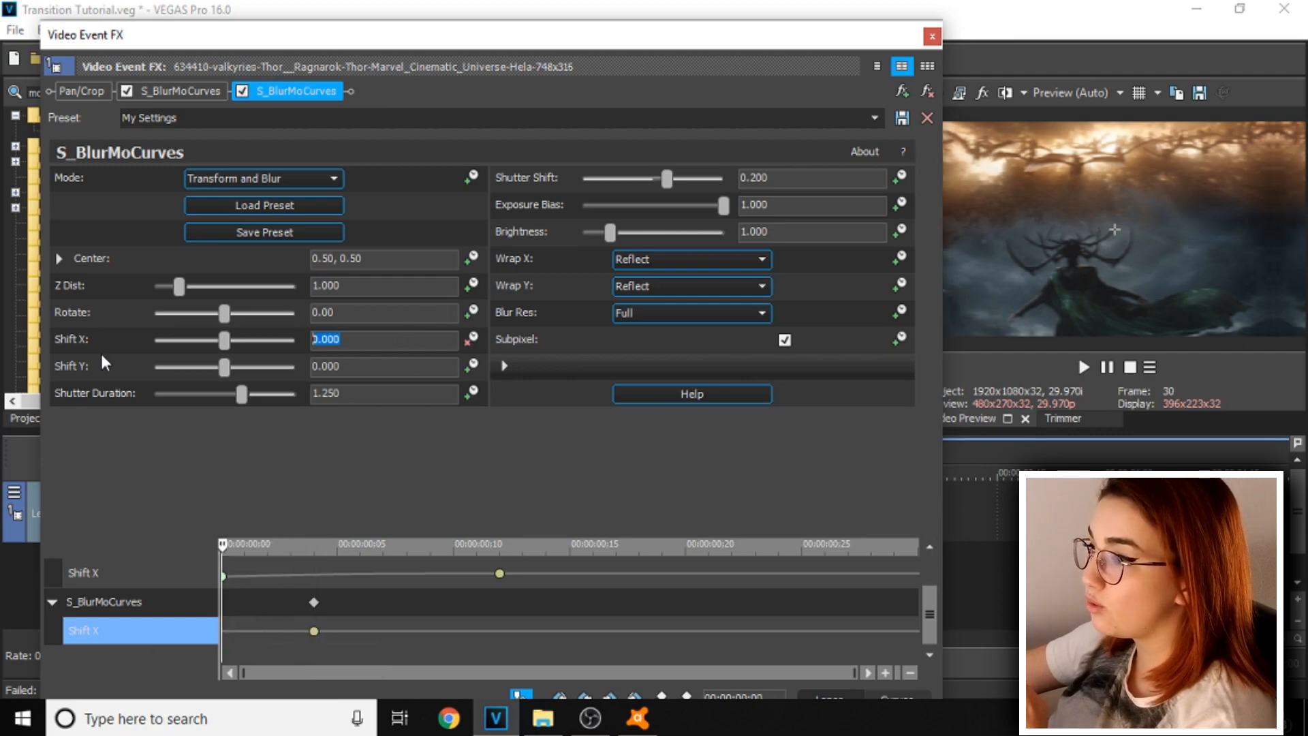
type("-0.4")
key("Return")
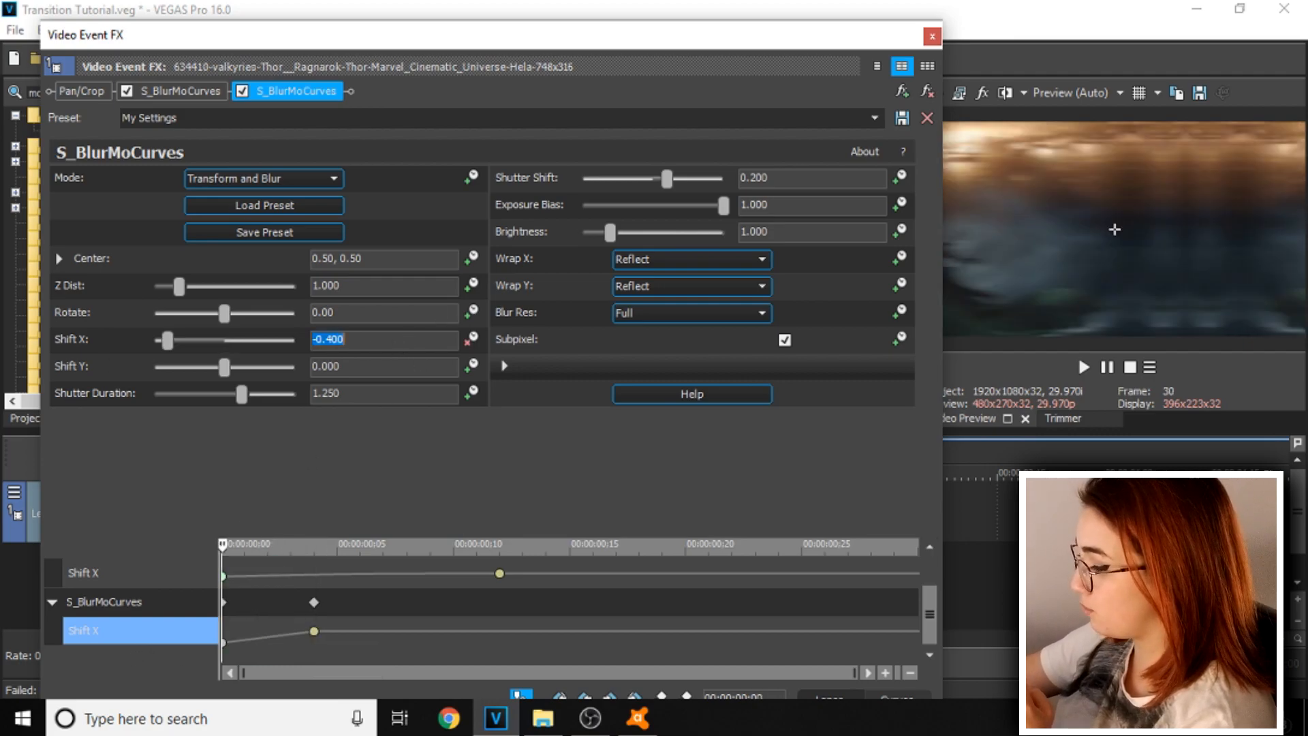
right_click(223, 642)
left_click(258, 517)
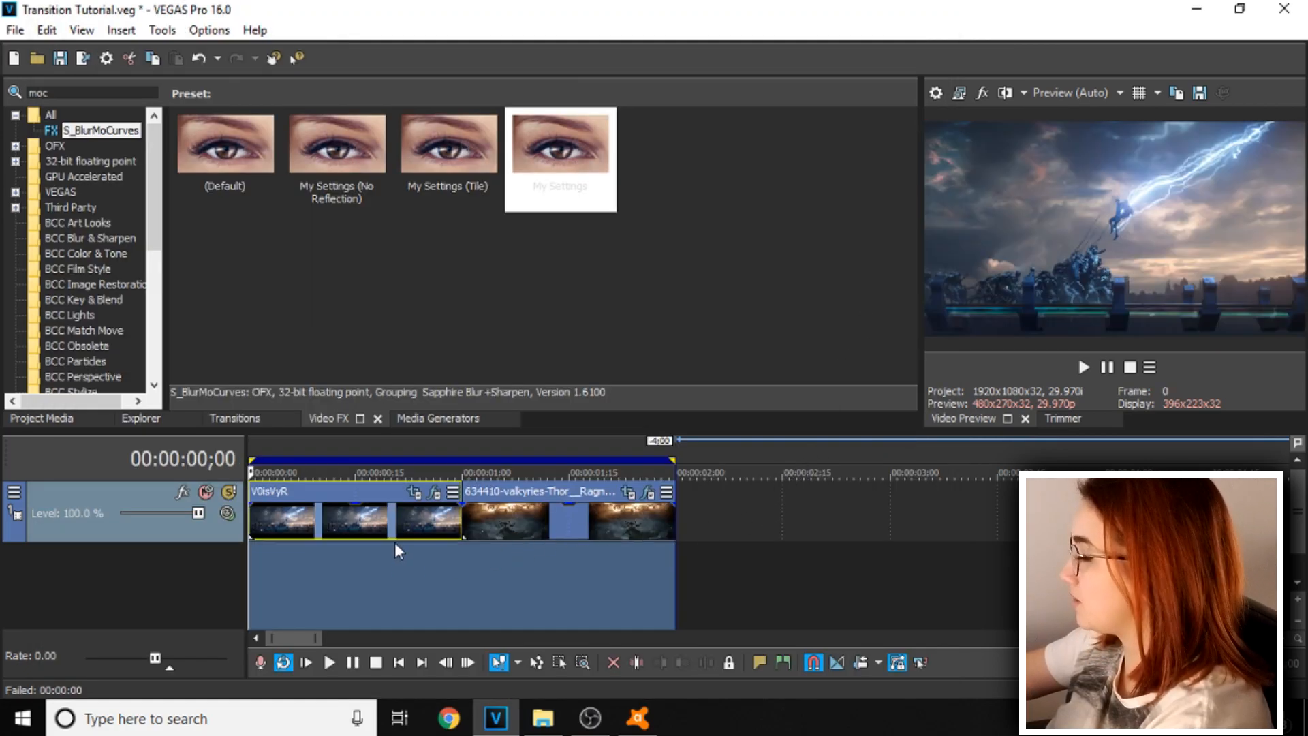
- Play back the horizontal shift transition between the two clips
key("space")
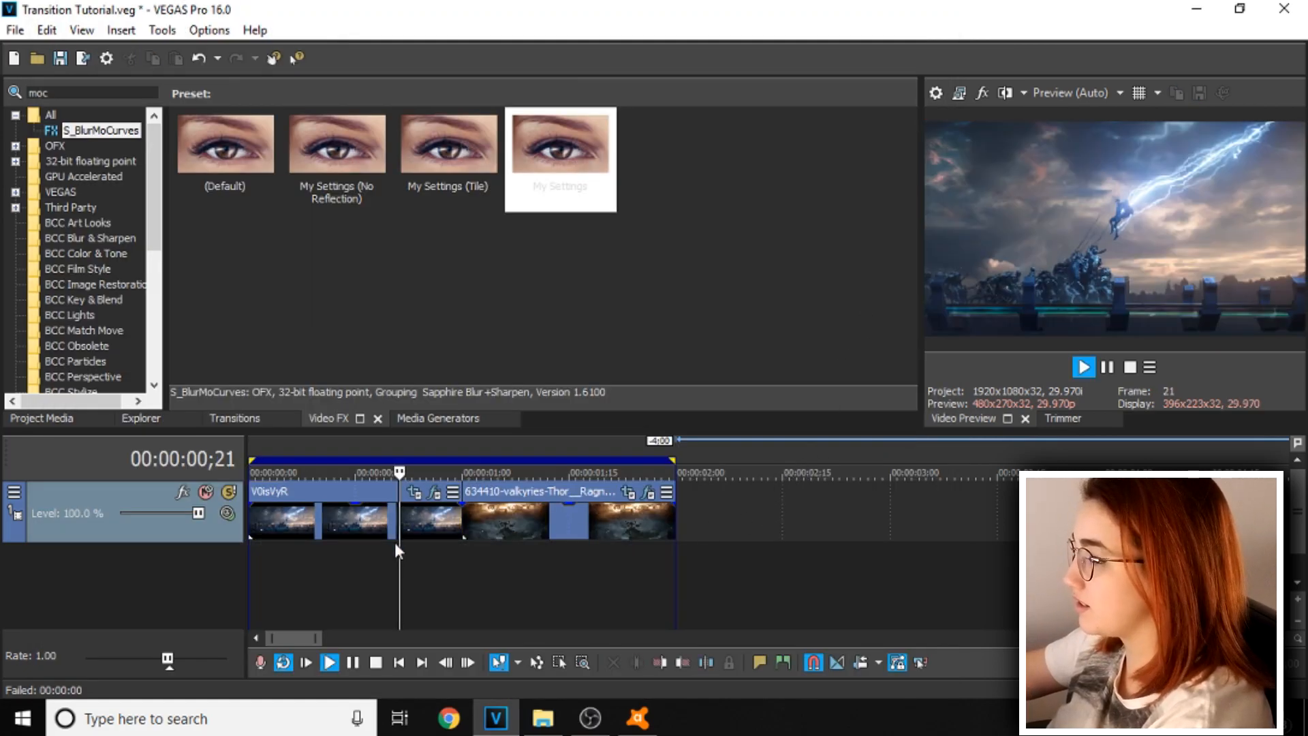
key("space")
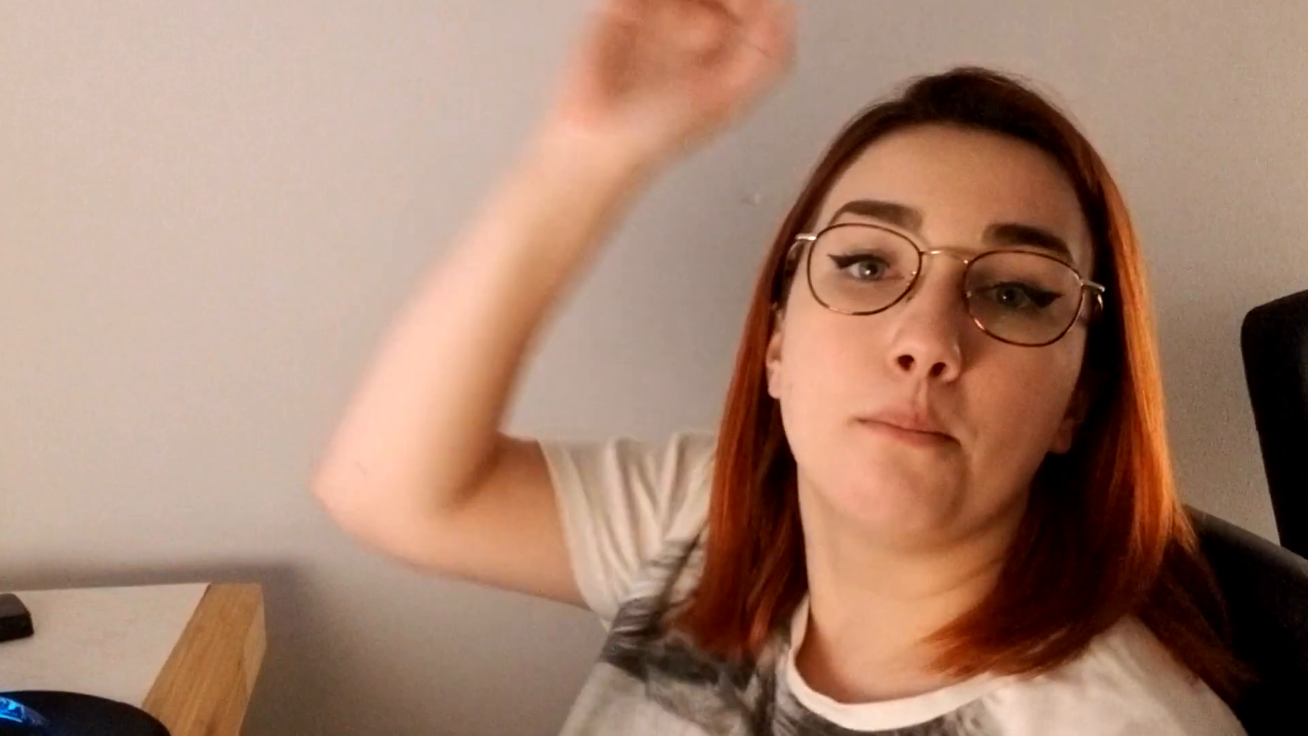
- Open the first clip's S_BlurMoCurves effect settings
left_click(437, 493)
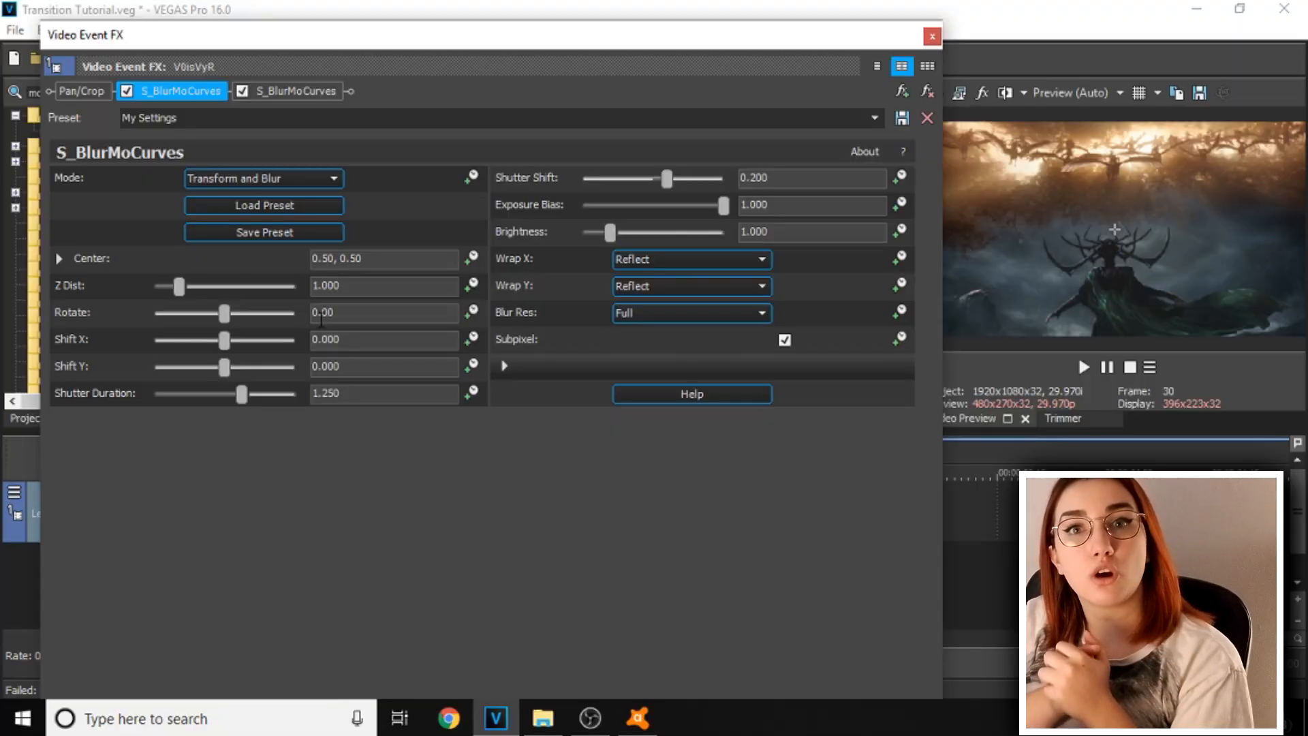